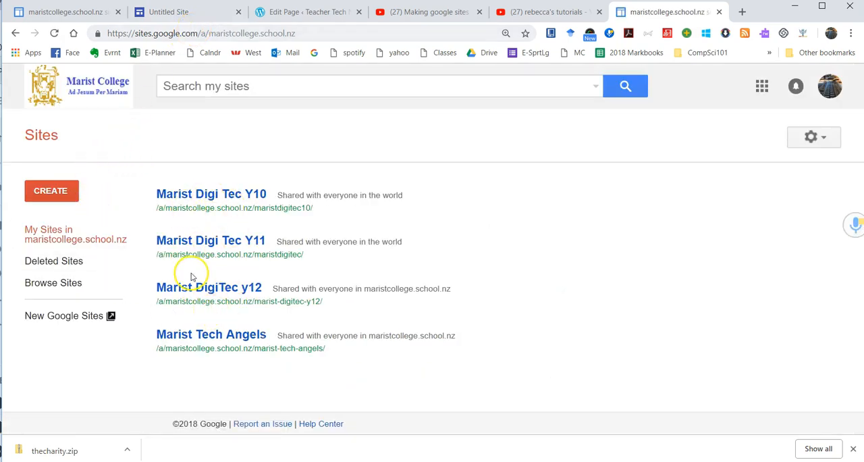
Step: Open the classic Marist Digi Tec Y10 site in a new tab, look over its home page, and return to the sites list
{"action": "left_click", "coordinate": [58, 198]}
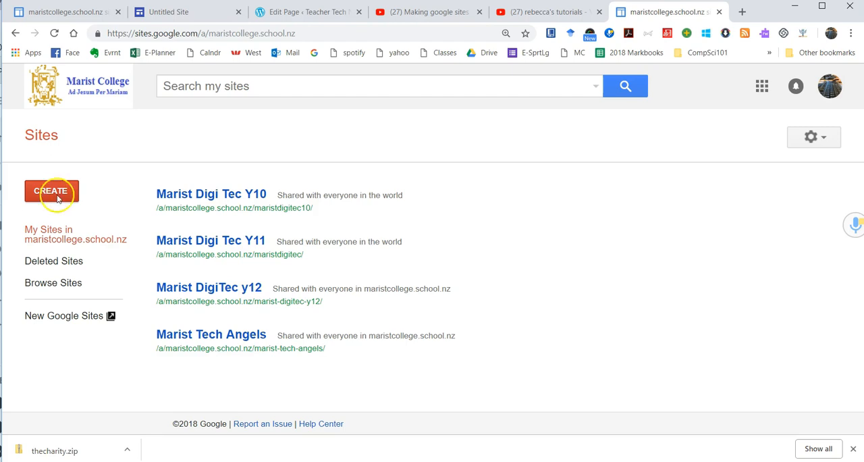
{"action": "right_click", "coordinate": [189, 193]}
{"action": "left_click", "coordinate": [228, 200]}
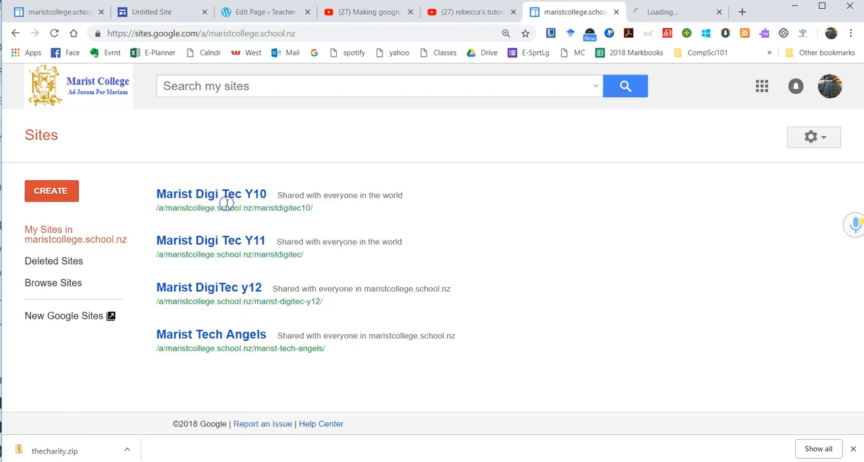
{"action": "left_click", "coordinate": [671, 11]}
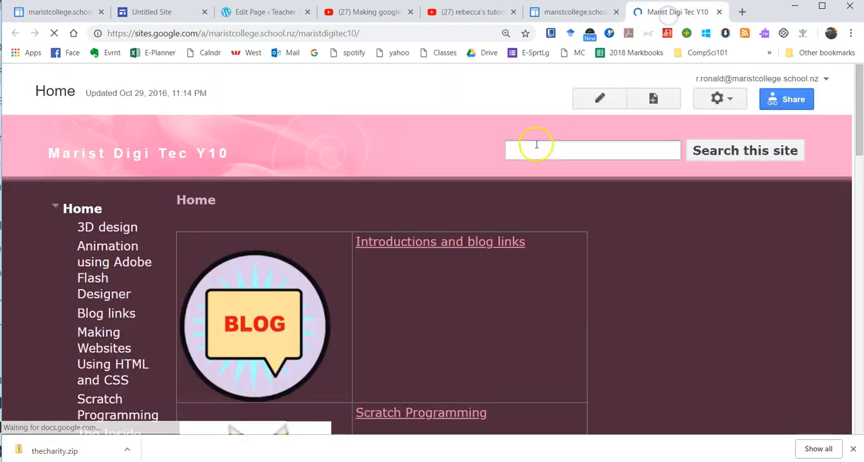
{"action": "scroll", "coordinate": [380, 164], "scroll_direction": "down", "scroll_amount": 4}
{"action": "scroll", "coordinate": [380, 162], "scroll_direction": "up", "scroll_amount": 4}
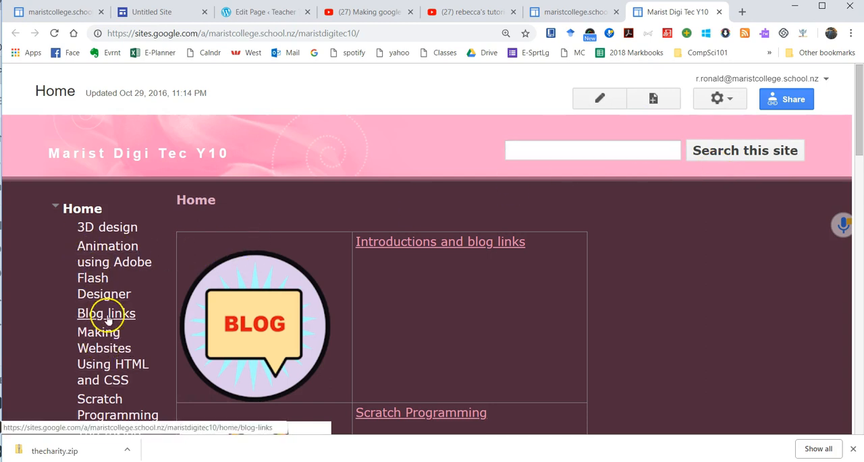
{"action": "scroll", "coordinate": [169, 265], "scroll_direction": "down", "scroll_amount": 3}
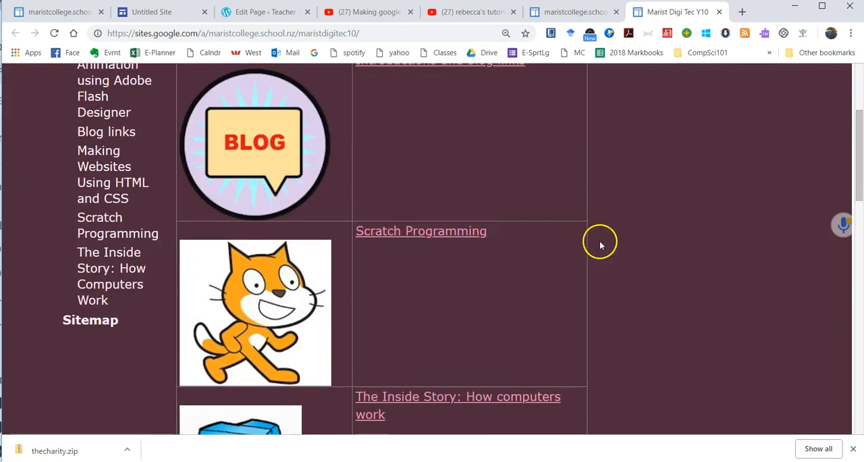
{"action": "scroll", "coordinate": [584, 258], "scroll_direction": "up", "scroll_amount": 5}
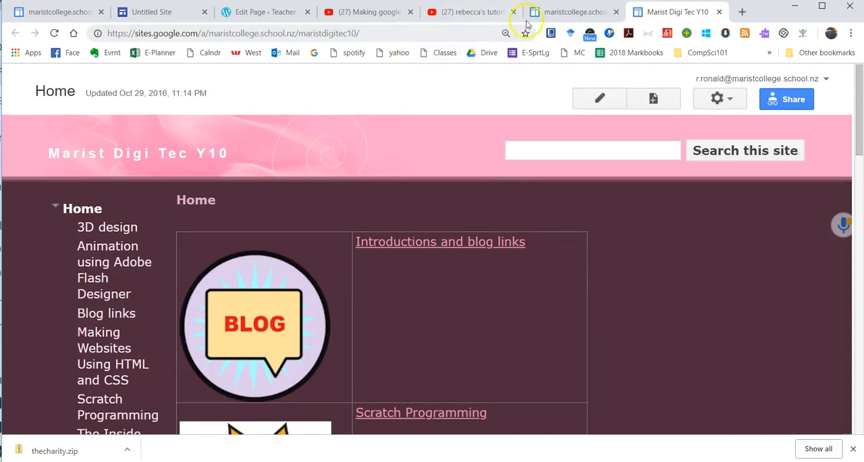
{"action": "left_click", "coordinate": [572, 15]}
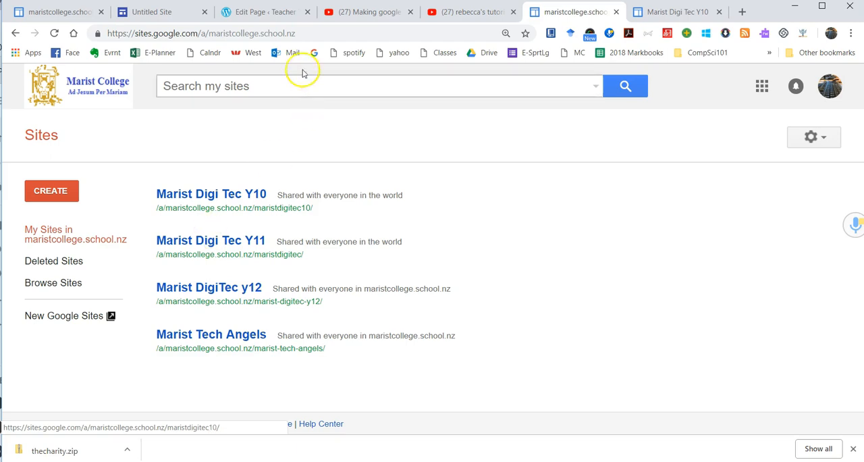
Step: View the YouTube video "Making google sites 2016", highlighting its title and web address
{"action": "left_click", "coordinate": [372, 14]}
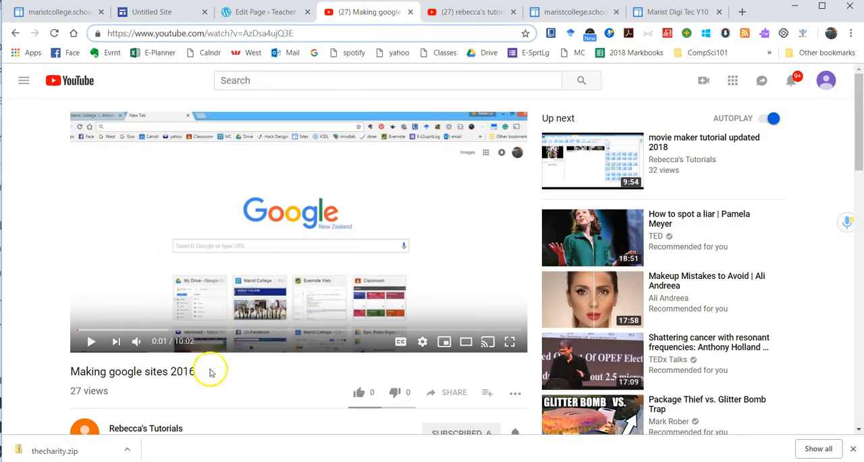
{"action": "left_click_drag", "start_coordinate": [70, 372], "coordinate": [199, 372]}
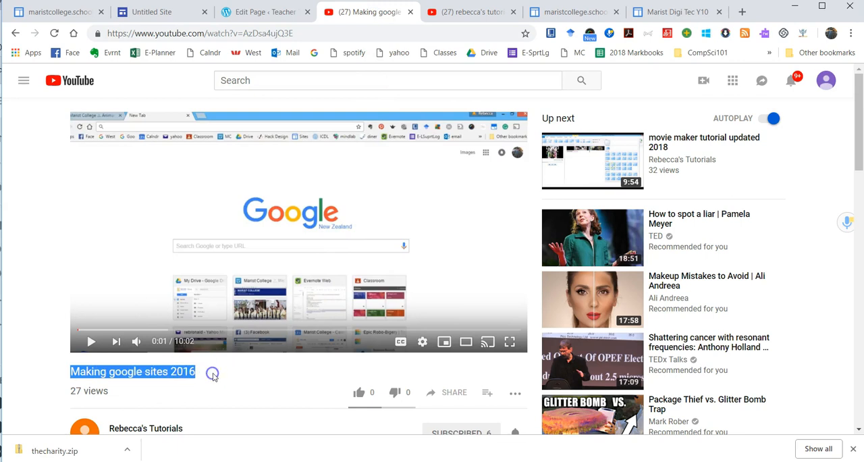
{"action": "left_click", "coordinate": [213, 375]}
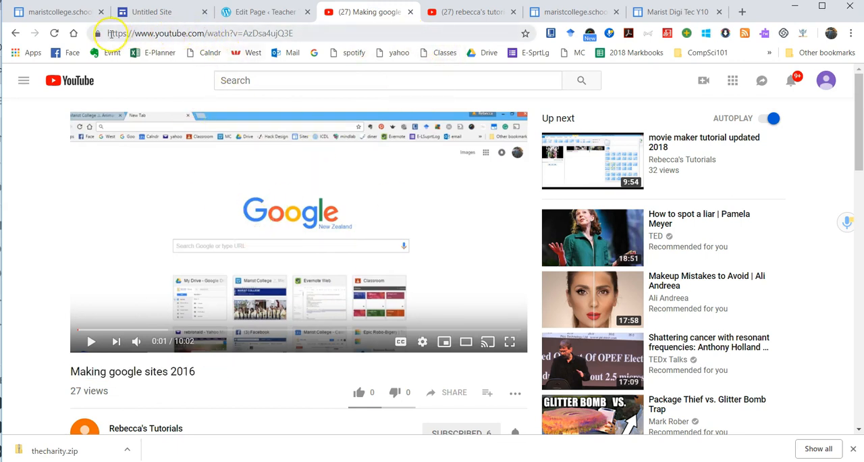
{"action": "left_click_drag", "start_coordinate": [112, 35], "coordinate": [262, 34]}
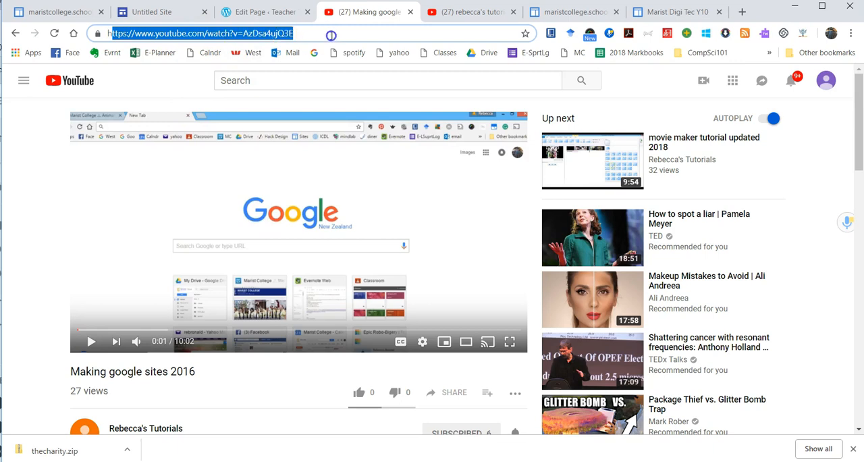
Step: Look through the YouTube search results for the tutorial channel, highlighting the search phrase
{"action": "left_click", "coordinate": [465, 13]}
{"action": "left_click_drag", "start_coordinate": [326, 81], "coordinate": [226, 81]}
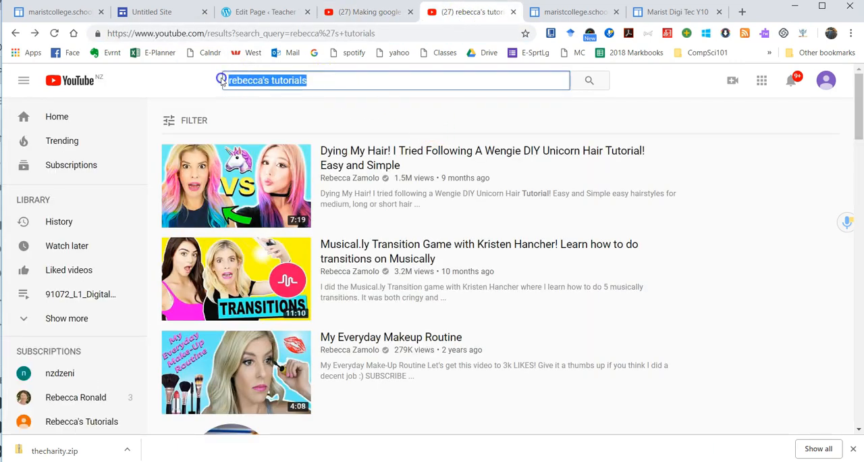
{"action": "scroll", "coordinate": [248, 145], "scroll_direction": "down", "scroll_amount": 5}
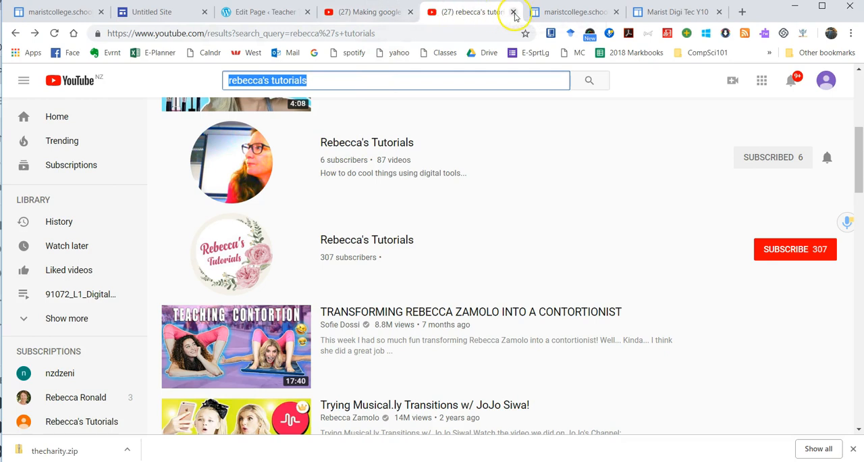
Step: Go from the classic sites list to New Google Sites and create a blank site
{"action": "left_click", "coordinate": [653, 13]}
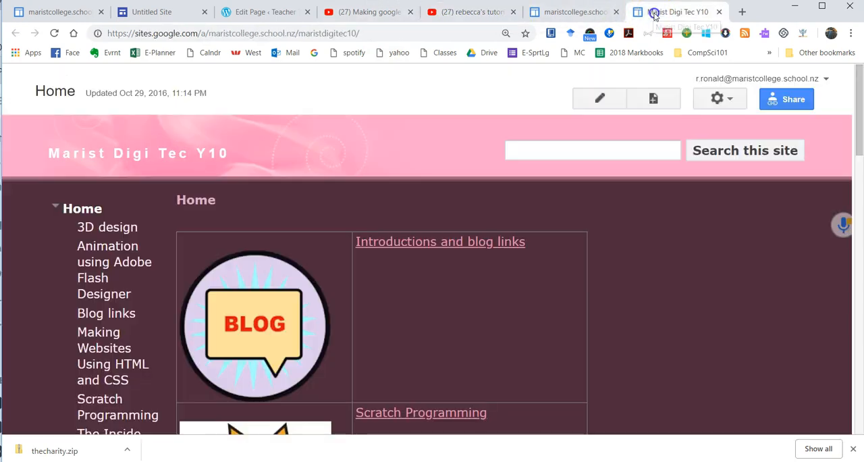
{"action": "left_click", "coordinate": [571, 19]}
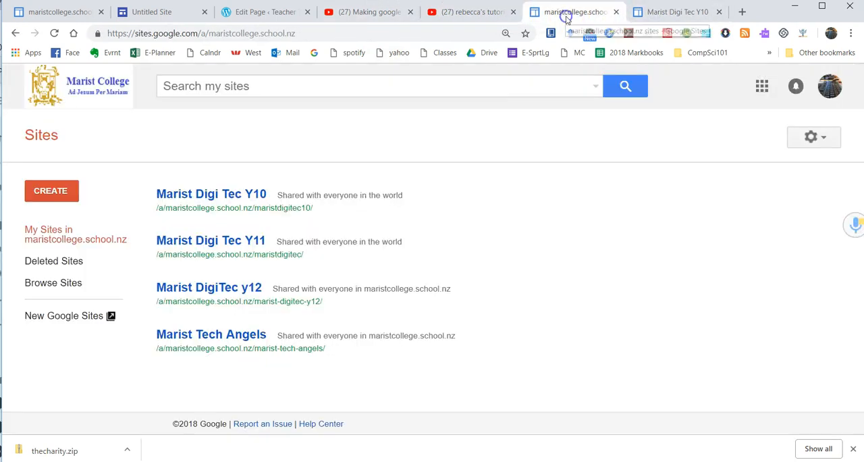
{"action": "left_click", "coordinate": [71, 317]}
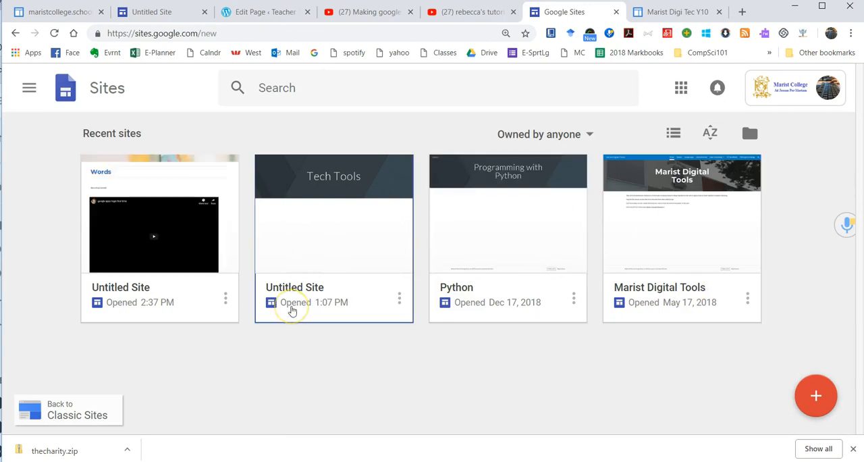
{"action": "left_click", "coordinate": [833, 399]}
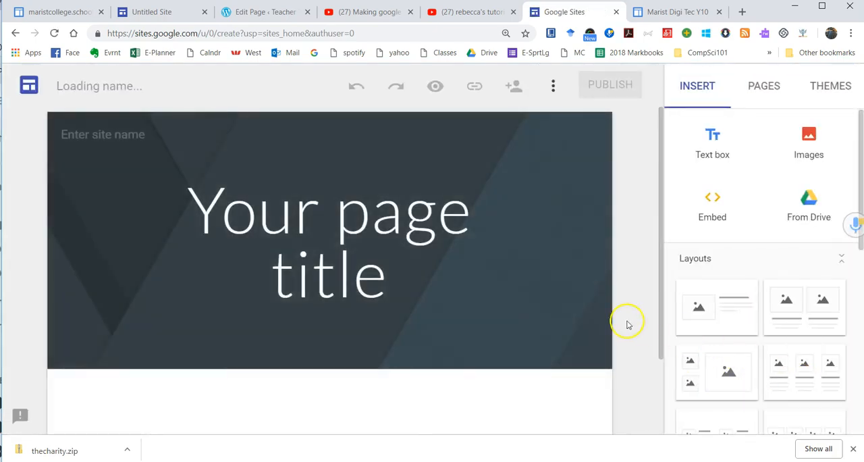
Step: Set the page title to "My Site" and name the site document "my site"
{"action": "scroll", "coordinate": [617, 276], "scroll_direction": "down", "scroll_amount": 3}
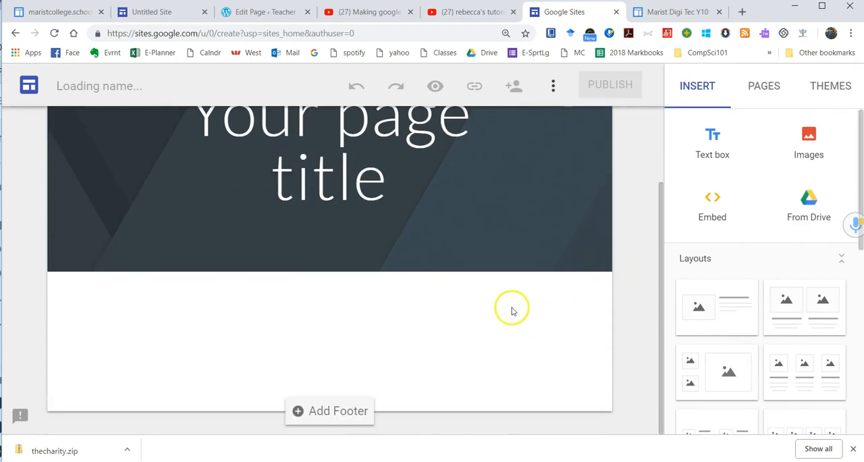
{"action": "mouse_move", "coordinate": [486, 273]}
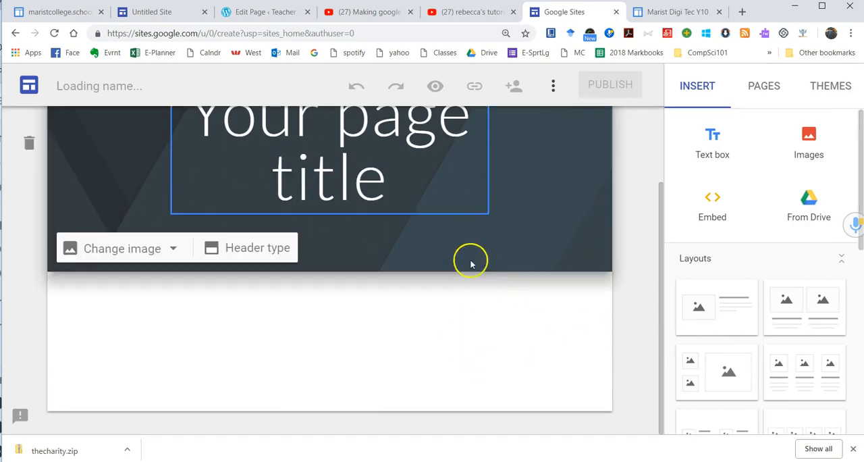
{"action": "scroll", "coordinate": [446, 328], "scroll_direction": "up", "scroll_amount": 3}
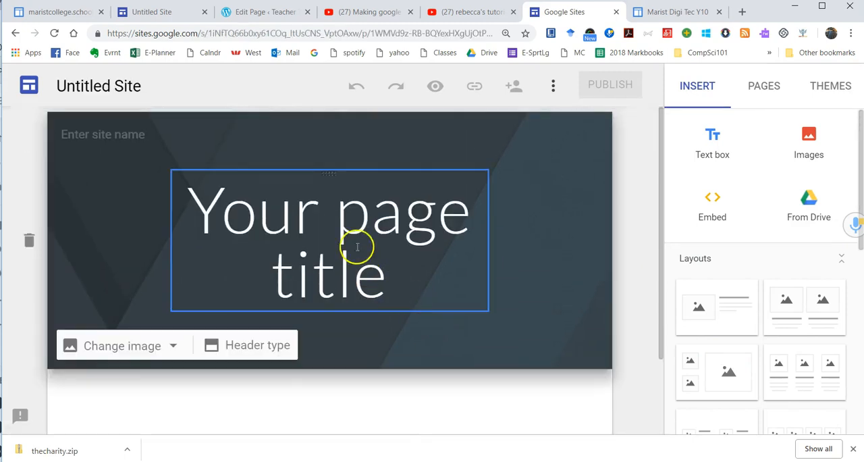
{"action": "left_click", "coordinate": [357, 230]}
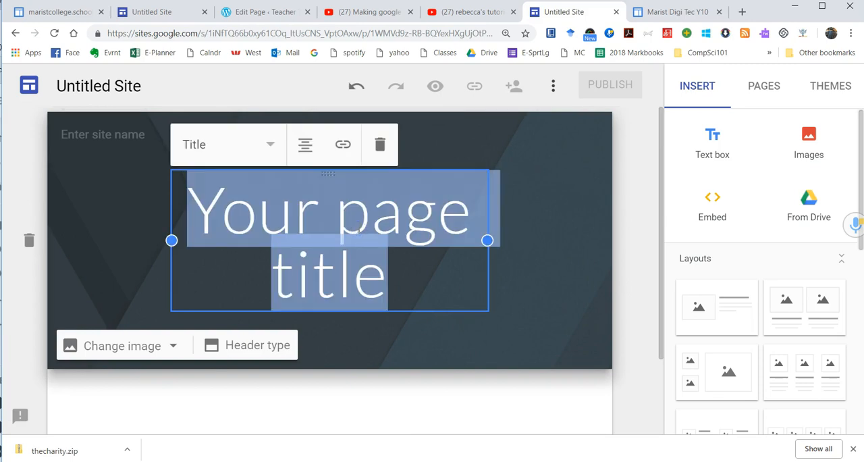
{"action": "type", "text": "My Site"}
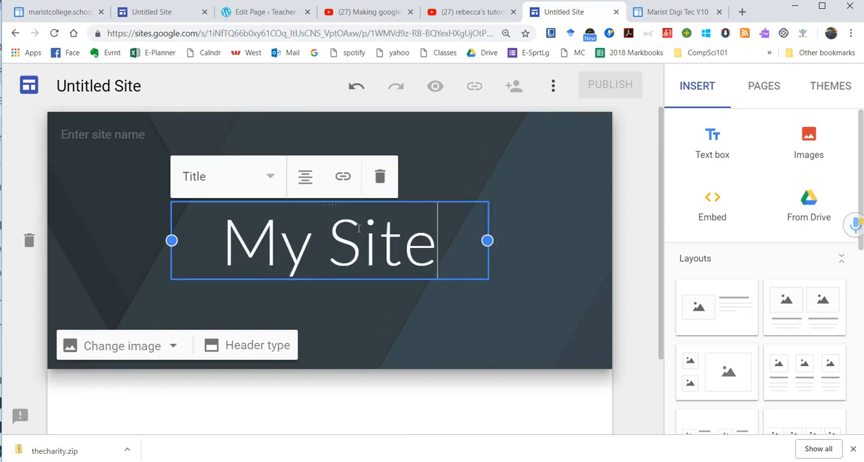
{"action": "left_click", "coordinate": [100, 89]}
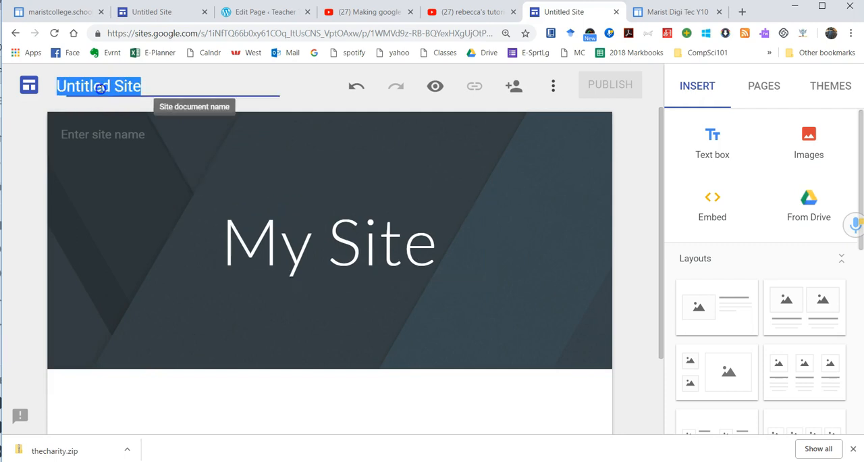
{"action": "type", "text": "my site"}
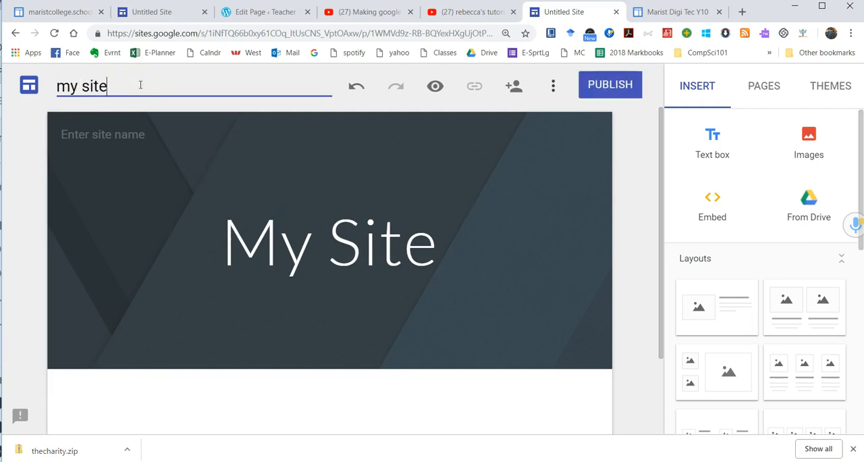
{"action": "left_click", "coordinate": [376, 256]}
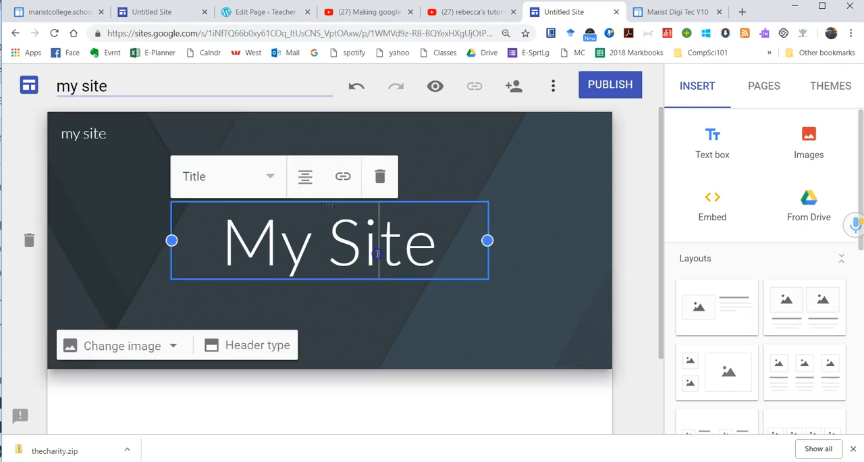
Step: Try the Normal text style on the page title, then restore the Title style
{"action": "double_click", "coordinate": [376, 256]}
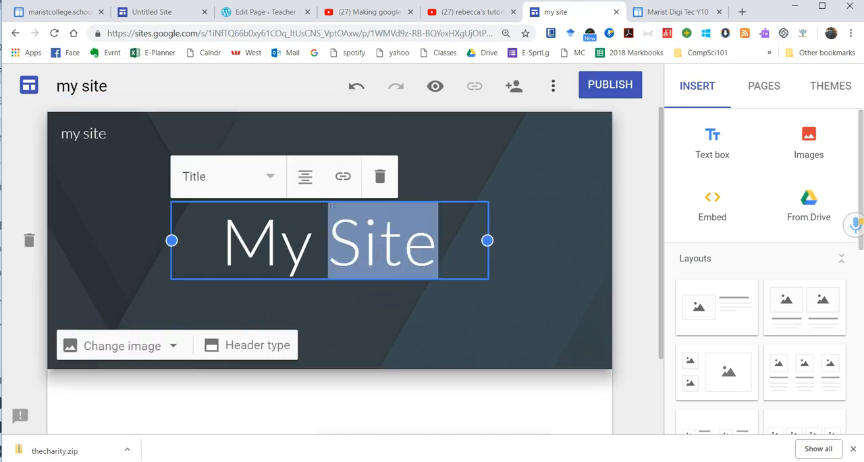
{"action": "left_click", "coordinate": [271, 178]}
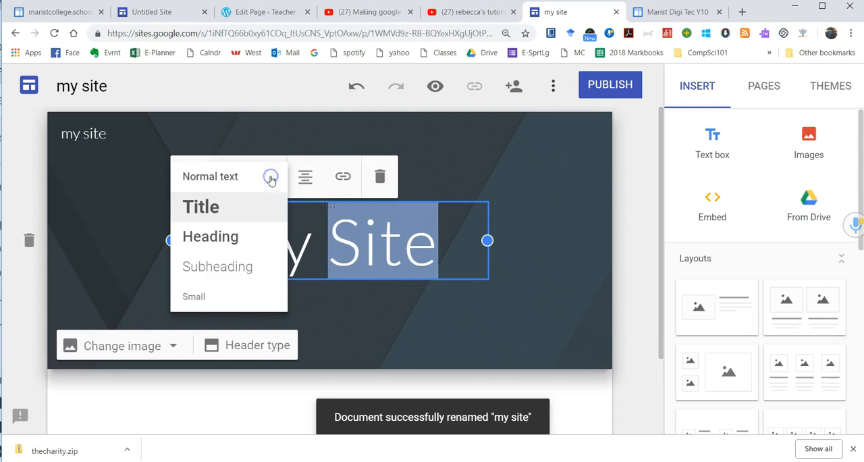
{"action": "left_click", "coordinate": [270, 120]}
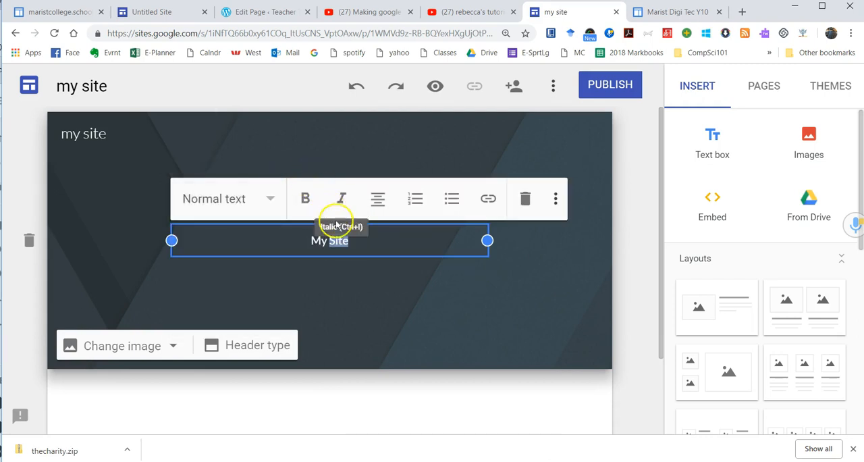
{"action": "left_click", "coordinate": [272, 198]}
{"action": "left_click", "coordinate": [216, 226]}
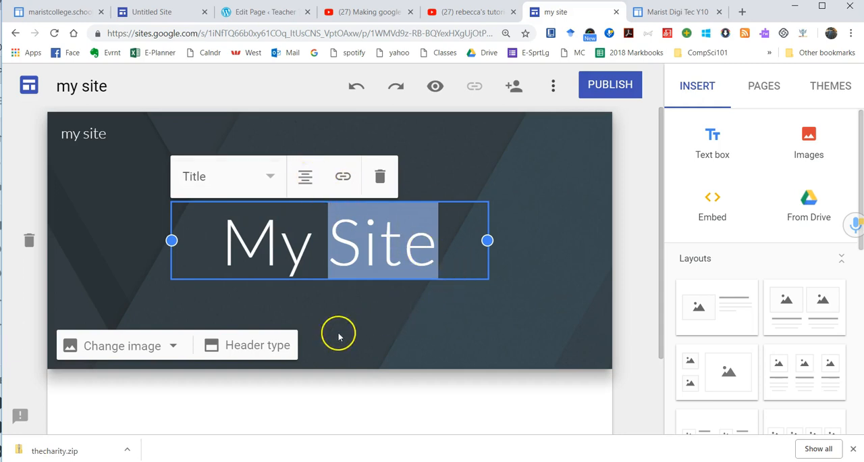
Step: Review the header type options and replace the header image with the gallery photo of colourful sticky notes
{"action": "left_click", "coordinate": [244, 348]}
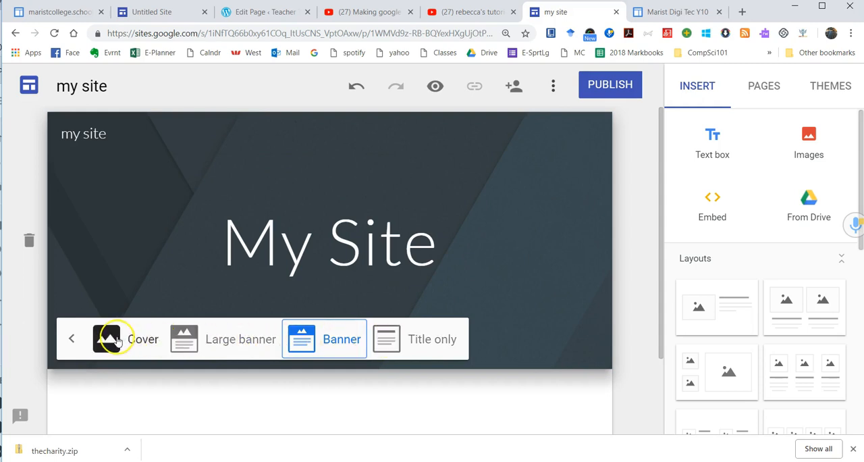
{"action": "left_click", "coordinate": [71, 338]}
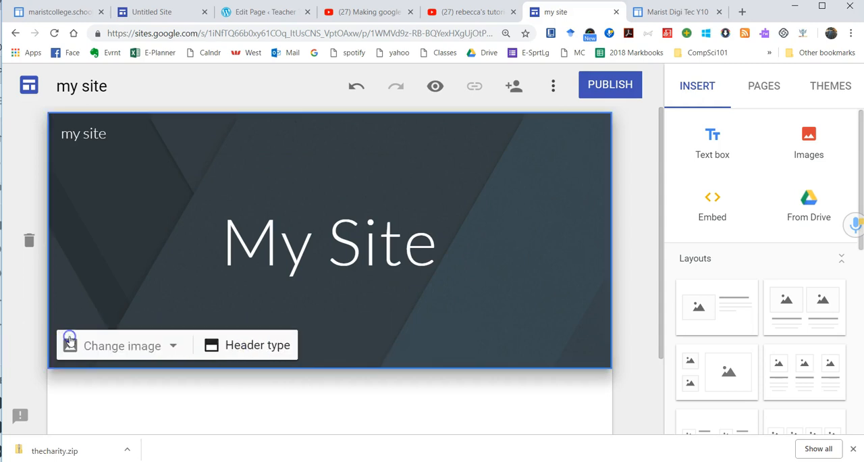
{"action": "left_click", "coordinate": [135, 346]}
{"action": "left_click", "coordinate": [117, 397]}
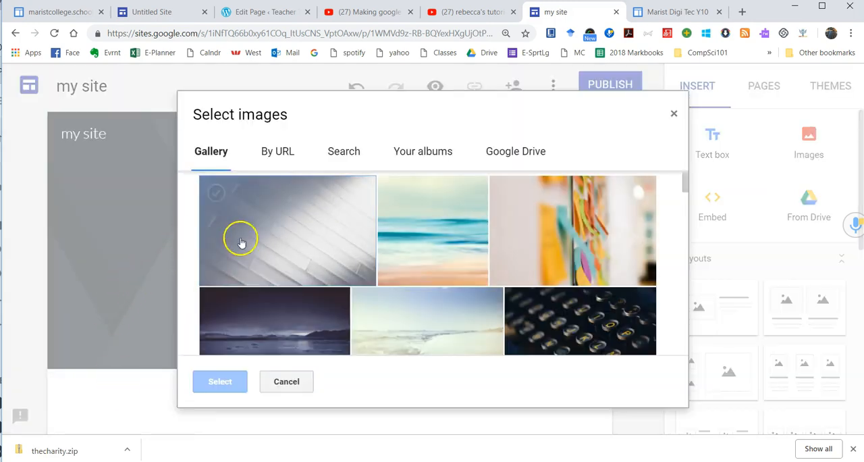
{"action": "scroll", "coordinate": [405, 260], "scroll_direction": "down", "scroll_amount": 5}
{"action": "scroll", "coordinate": [436, 264], "scroll_direction": "up", "scroll_amount": 8}
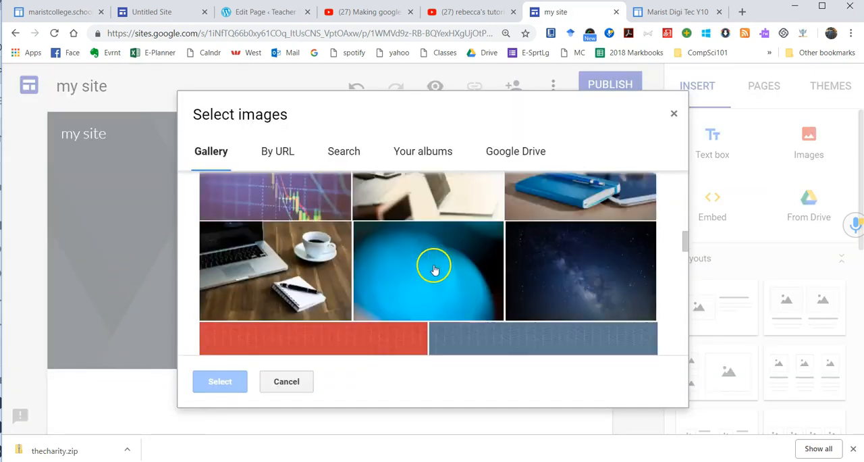
{"action": "scroll", "coordinate": [422, 241], "scroll_direction": "up", "scroll_amount": 3}
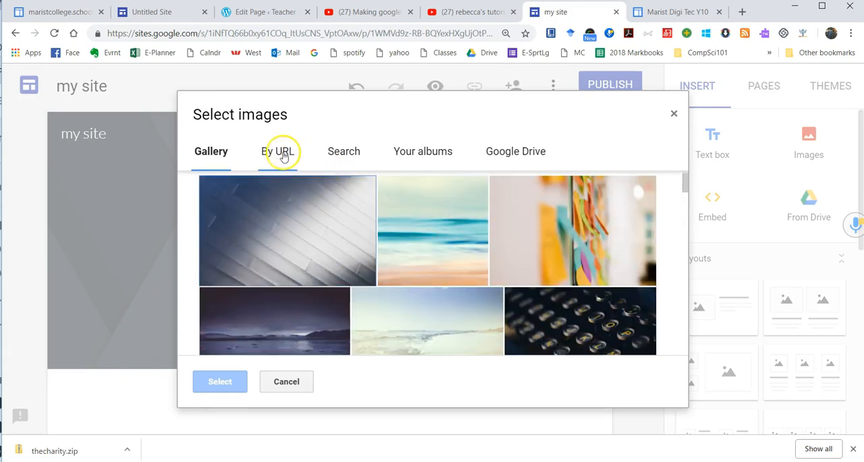
{"action": "double_click", "coordinate": [551, 231]}
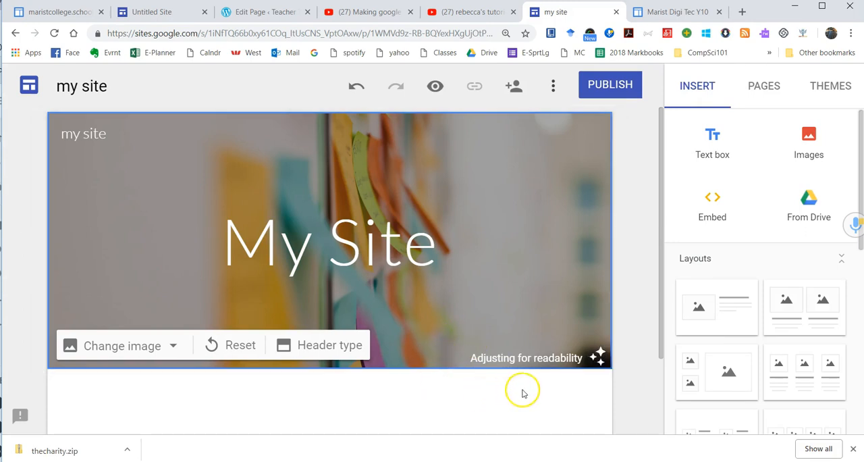
Step: Undo the header image's readability adjustment and preview the site before returning to the editor
{"action": "scroll", "coordinate": [523, 388], "scroll_direction": "down", "scroll_amount": 1}
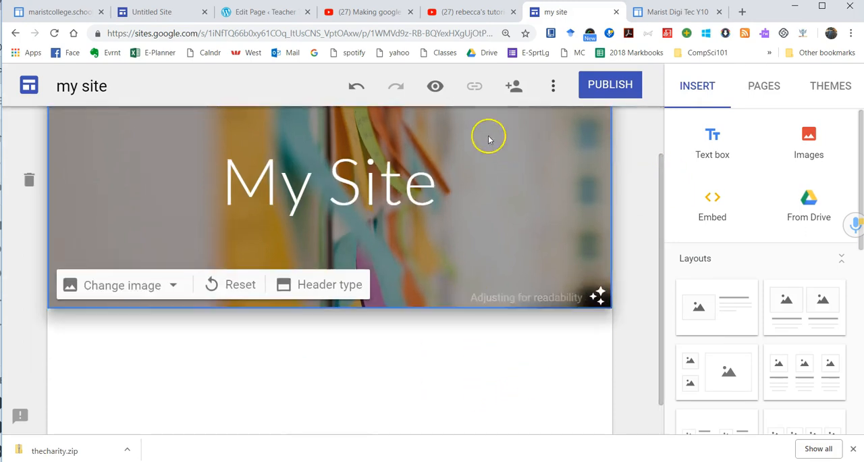
{"action": "left_click", "coordinate": [351, 89]}
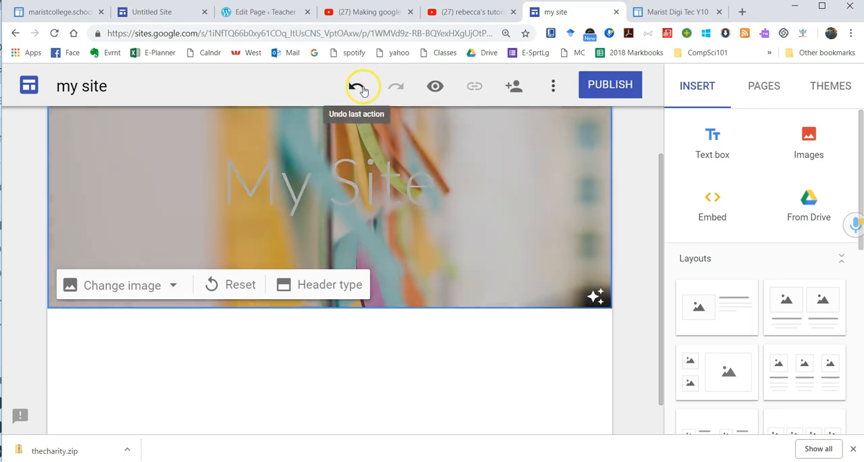
{"action": "left_click", "coordinate": [434, 87]}
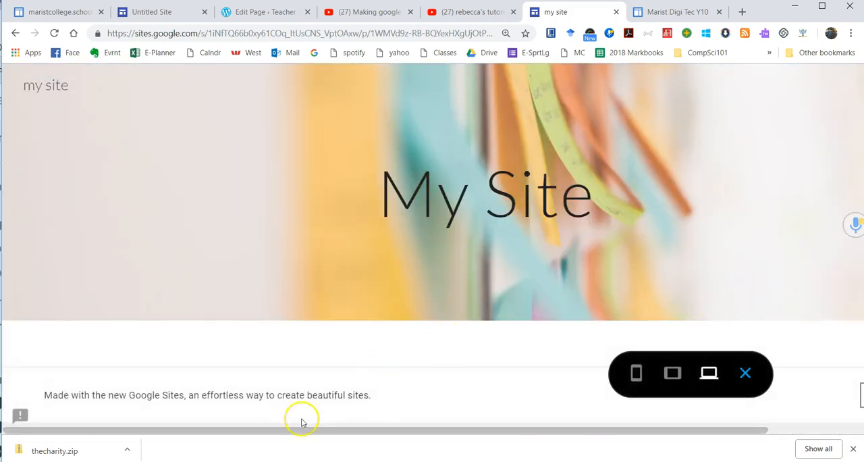
{"action": "left_click_drag", "start_coordinate": [277, 395], "coordinate": [320, 396]}
{"action": "left_click", "coordinate": [341, 395]}
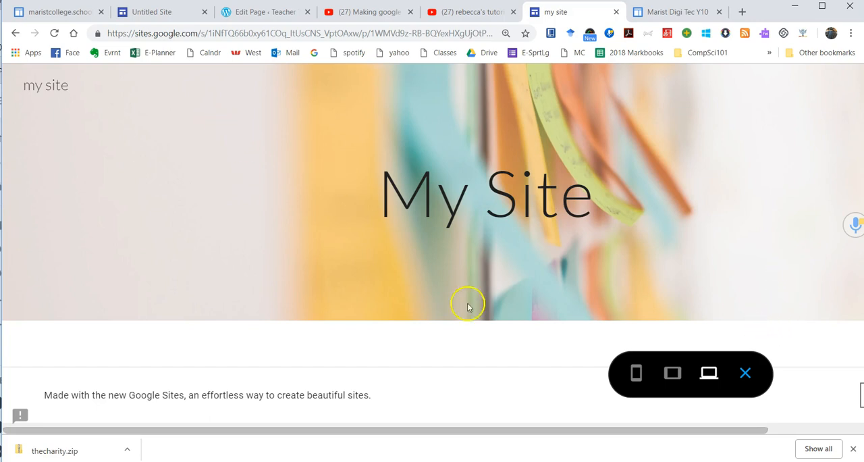
{"action": "left_click", "coordinate": [745, 373]}
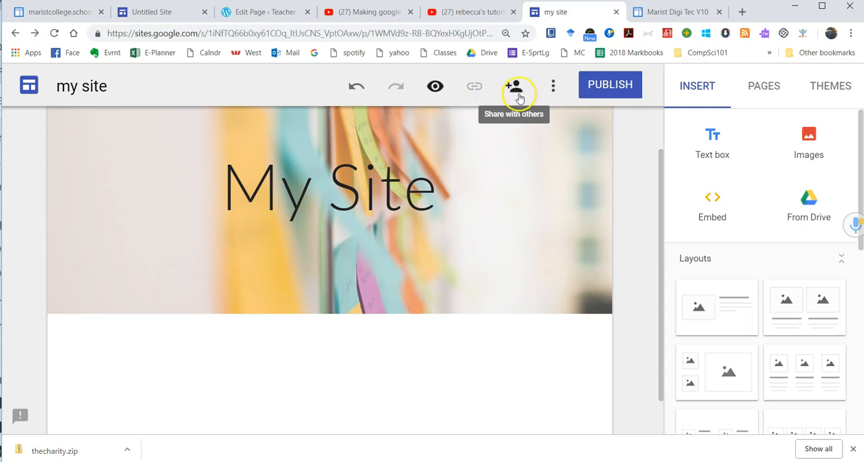
Step: Review the site's extra options and published address format, and publish the site with the web address my-site2018
{"action": "left_click", "coordinate": [553, 89]}
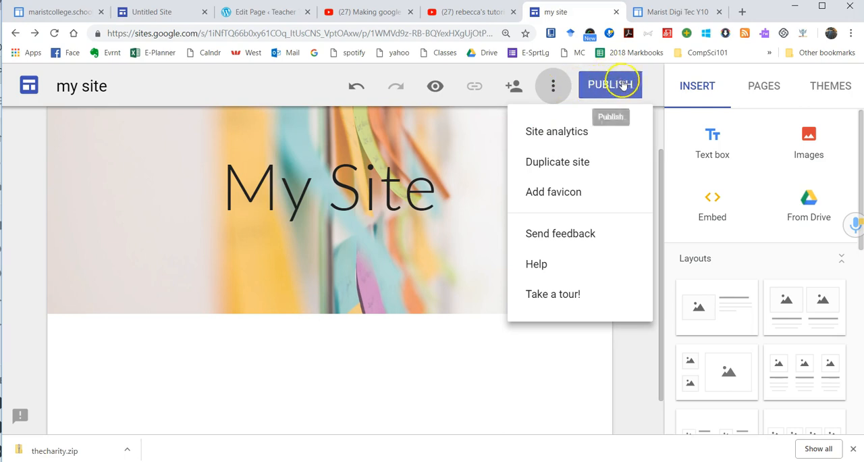
{"action": "left_click", "coordinate": [650, 82]}
{"action": "left_click", "coordinate": [620, 87]}
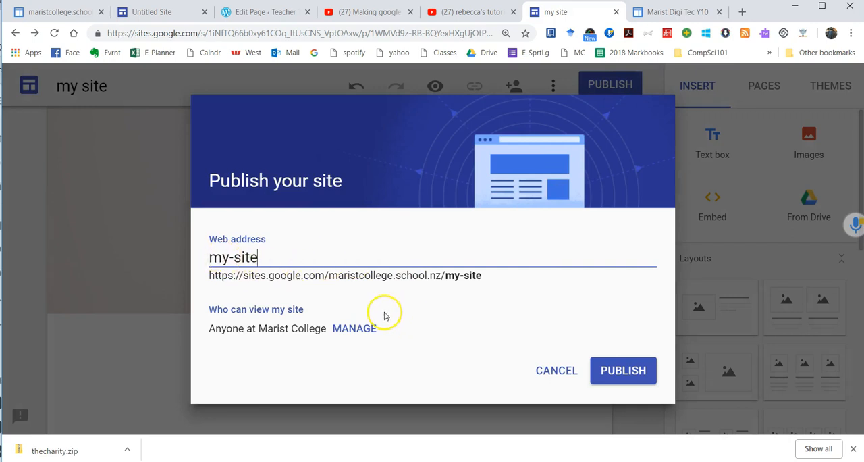
{"action": "left_click_drag", "start_coordinate": [209, 275], "coordinate": [214, 275]}
{"action": "left_click_drag", "start_coordinate": [296, 275], "coordinate": [402, 276]}
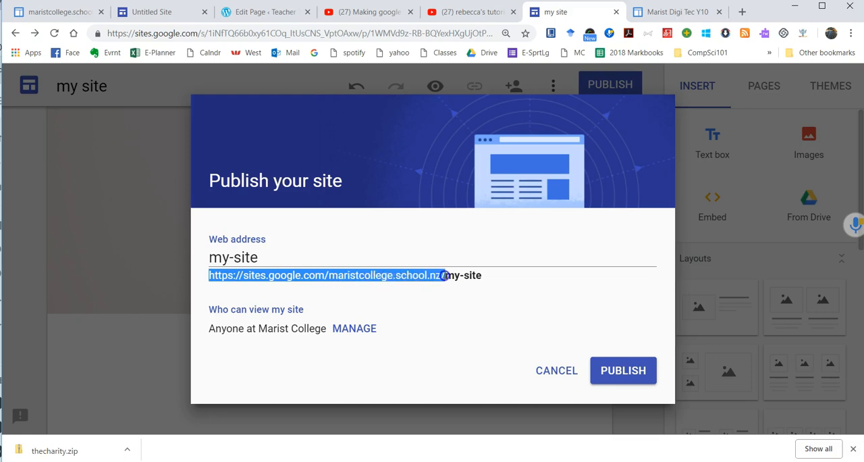
{"action": "double_click", "coordinate": [363, 275]}
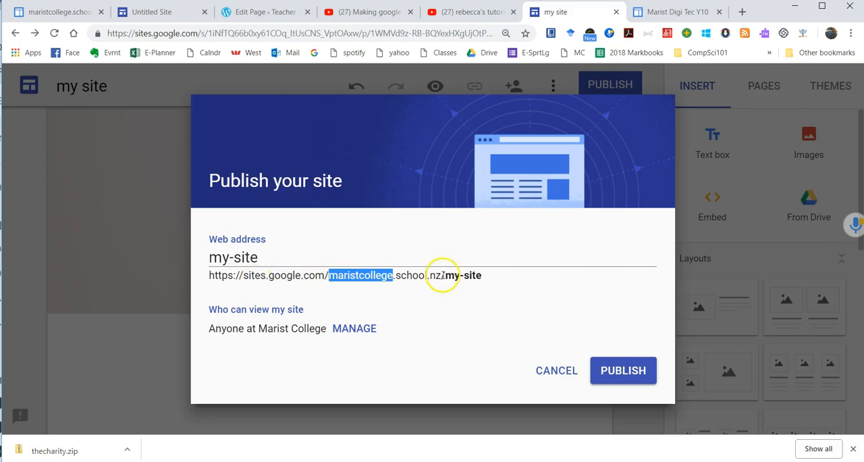
{"action": "left_click_drag", "start_coordinate": [446, 276], "coordinate": [479, 275]}
{"action": "left_click", "coordinate": [274, 260]}
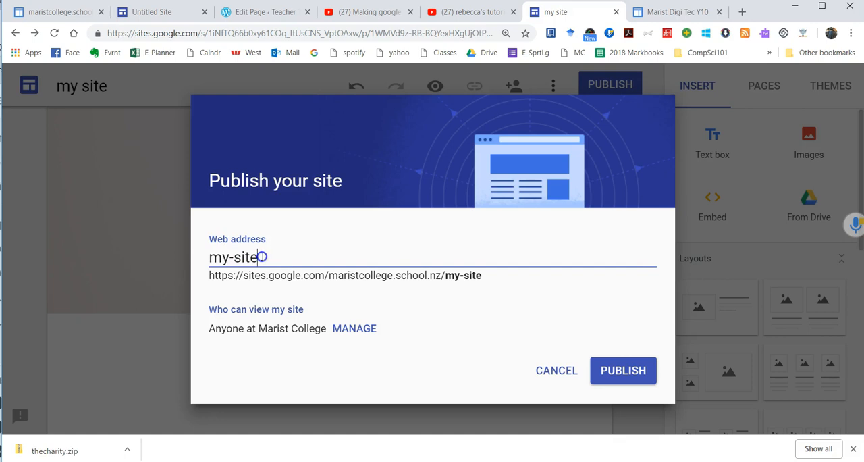
{"action": "type", "text": "2018"}
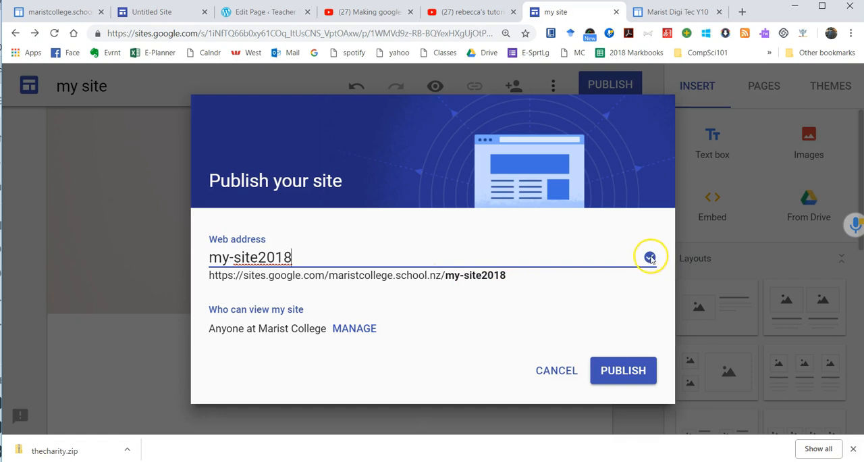
{"action": "left_click", "coordinate": [615, 371]}
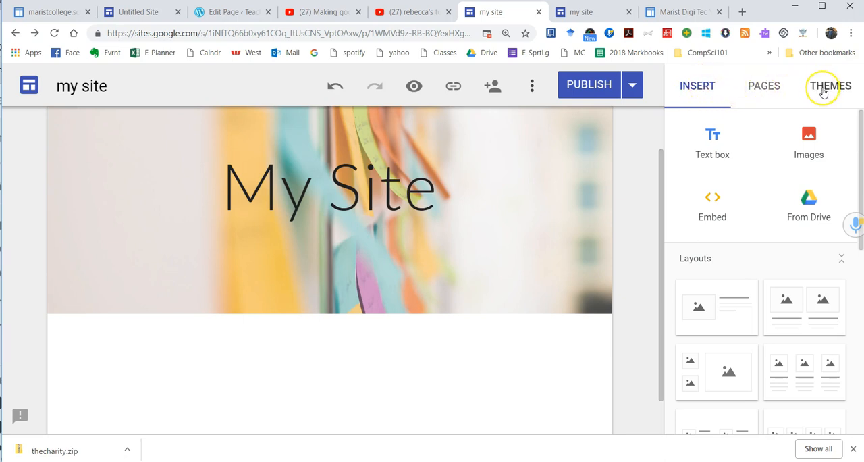
Step: Insert a text box below the header image containing the text "Heading"
{"action": "left_click", "coordinate": [700, 99]}
{"action": "left_click", "coordinate": [713, 136]}
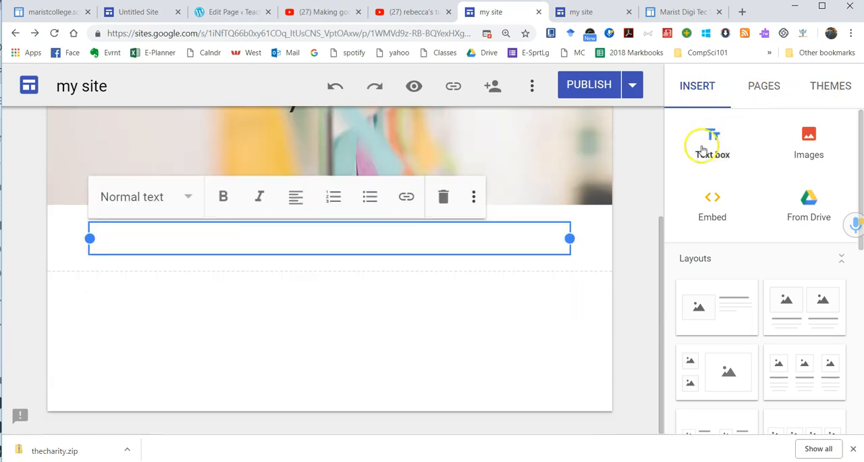
{"action": "left_click", "coordinate": [464, 249]}
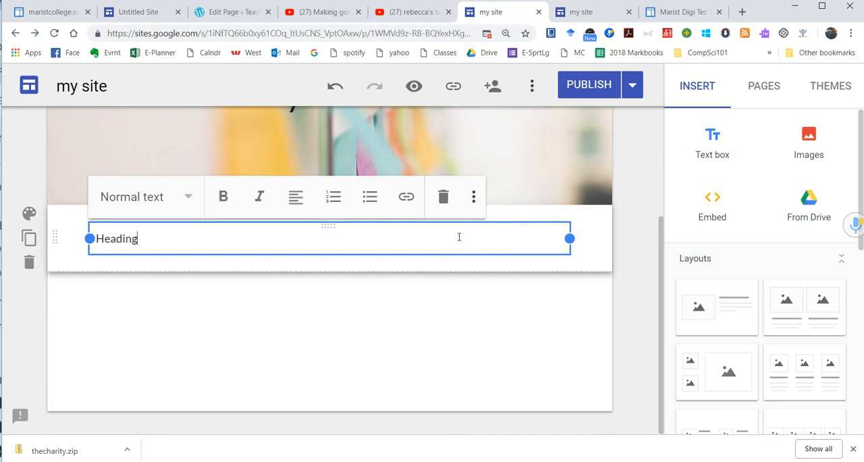
Step: Review the text styles and extra formatting options for the word "Heading"
{"action": "double_click", "coordinate": [128, 239]}
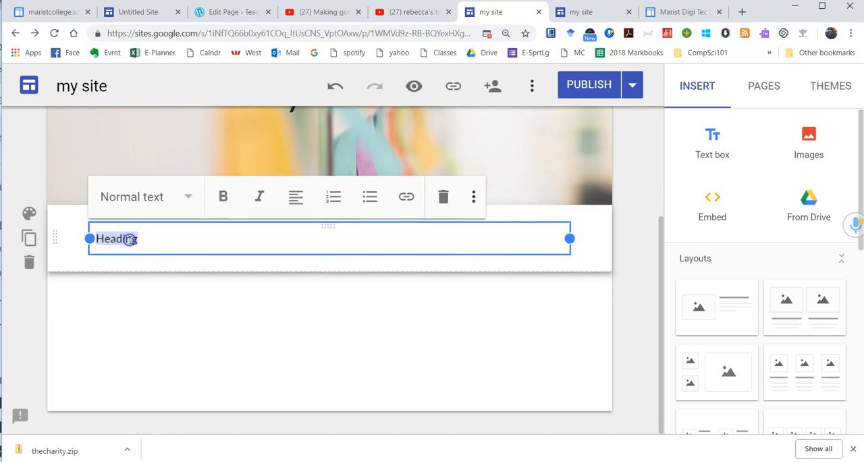
{"action": "left_click", "coordinate": [183, 200]}
{"action": "left_click", "coordinate": [184, 202]}
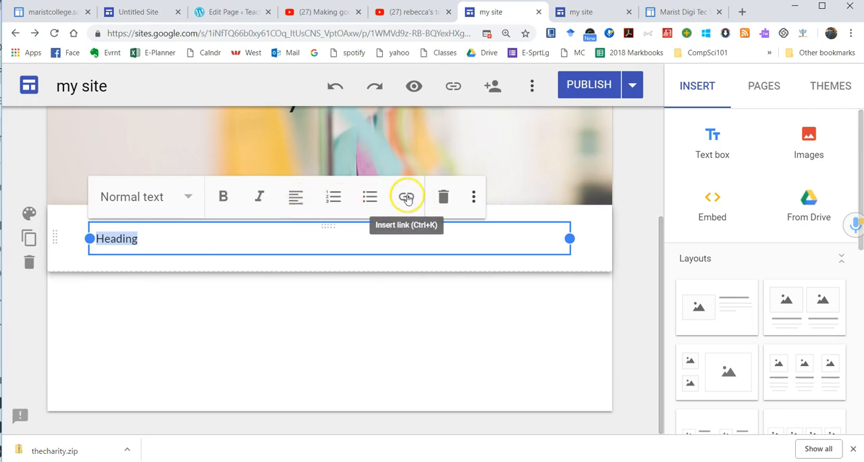
{"action": "left_click", "coordinate": [473, 198]}
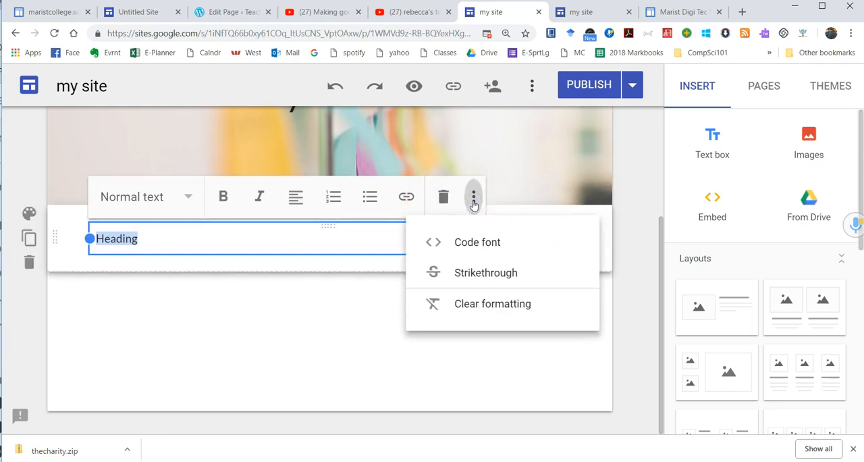
{"action": "left_click", "coordinate": [473, 200]}
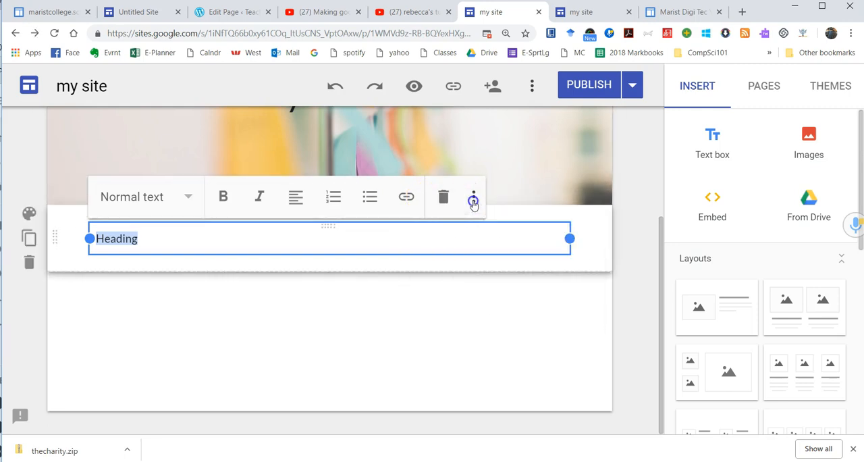
Step: Apply the Emphasis 2 section style to the section containing "Heading"
{"action": "left_click", "coordinate": [30, 215]}
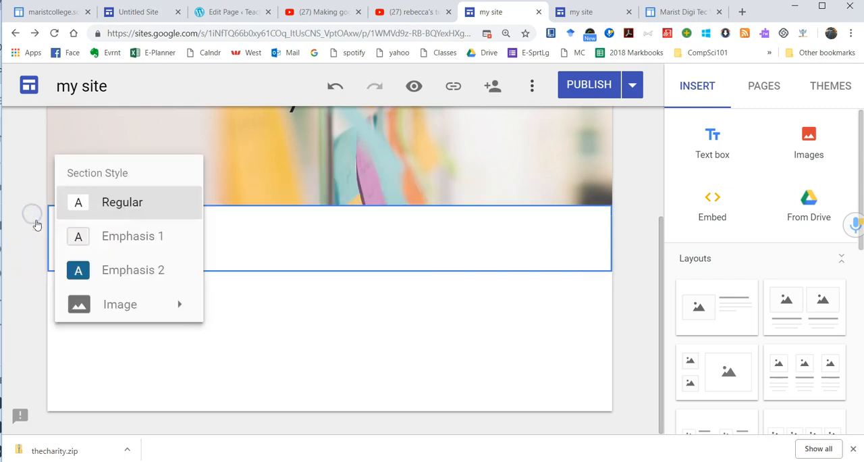
{"action": "left_click", "coordinate": [133, 271]}
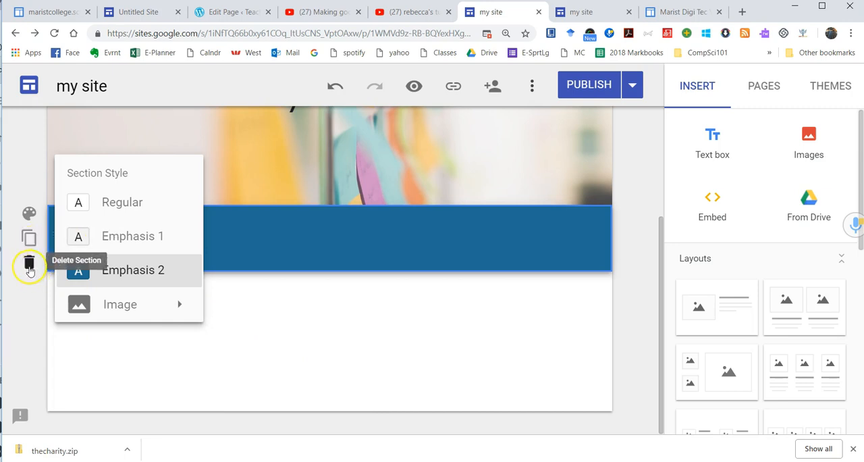
{"action": "left_click", "coordinate": [329, 294]}
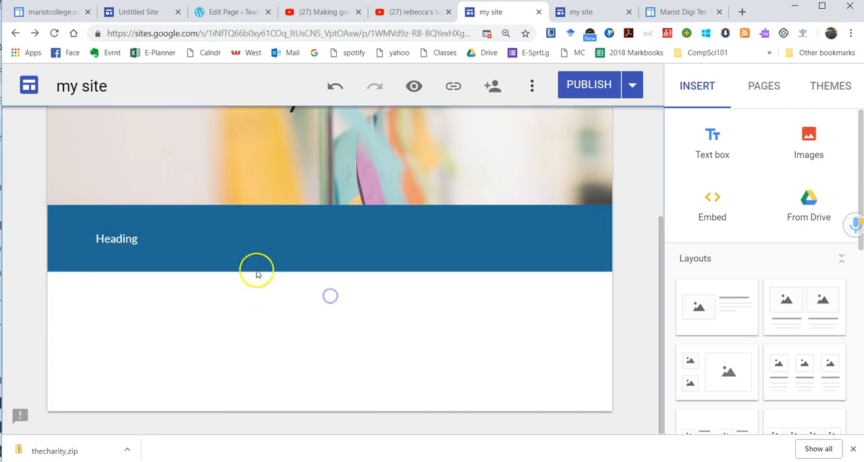
Step: Try the Title style on the text "Heading", and finally apply the Heading style to it
{"action": "double_click", "coordinate": [127, 235]}
{"action": "left_click", "coordinate": [150, 198]}
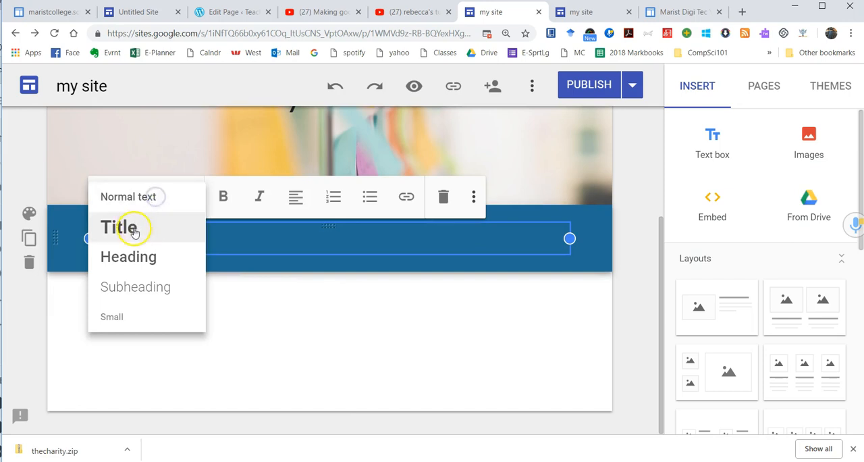
{"action": "left_click", "coordinate": [139, 226]}
{"action": "left_click", "coordinate": [151, 198]}
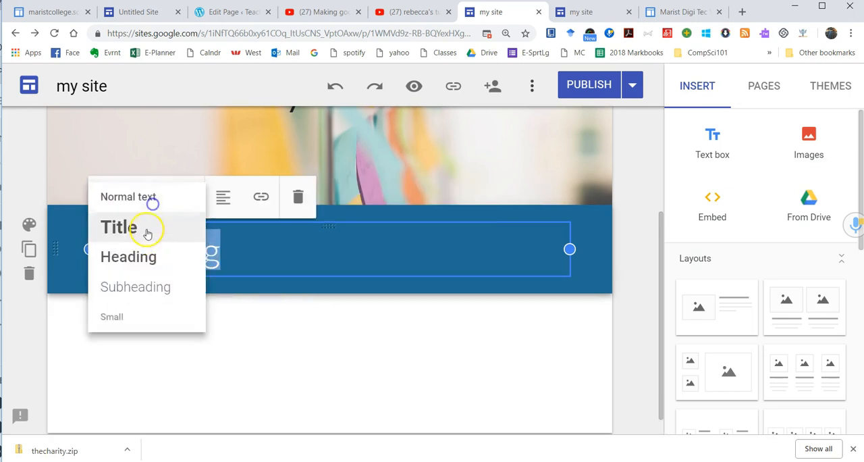
{"action": "left_click", "coordinate": [142, 252]}
{"action": "left_click", "coordinate": [253, 293]}
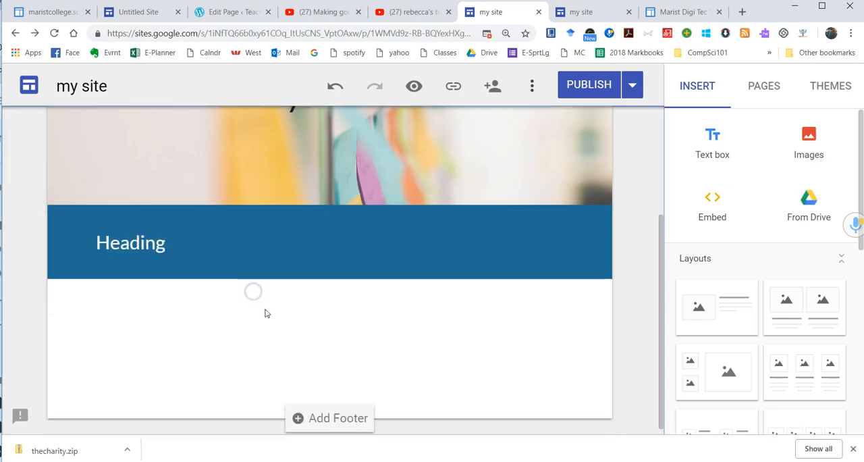
{"action": "left_click", "coordinate": [727, 145]}
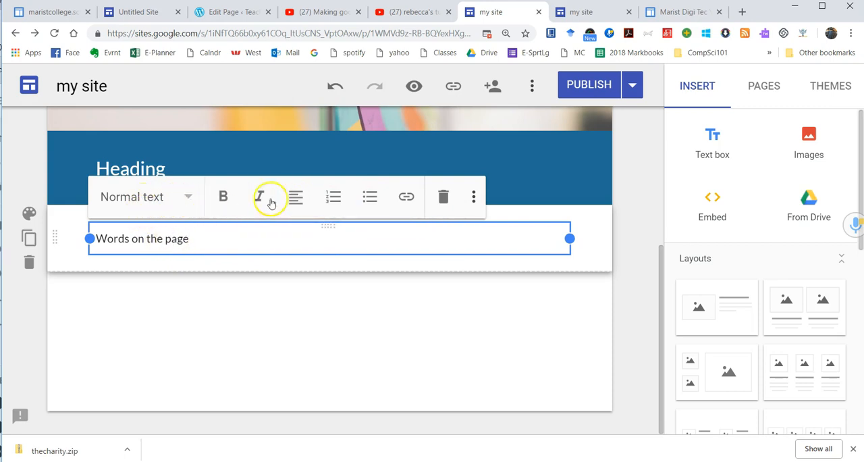
{"action": "left_click", "coordinate": [179, 239]}
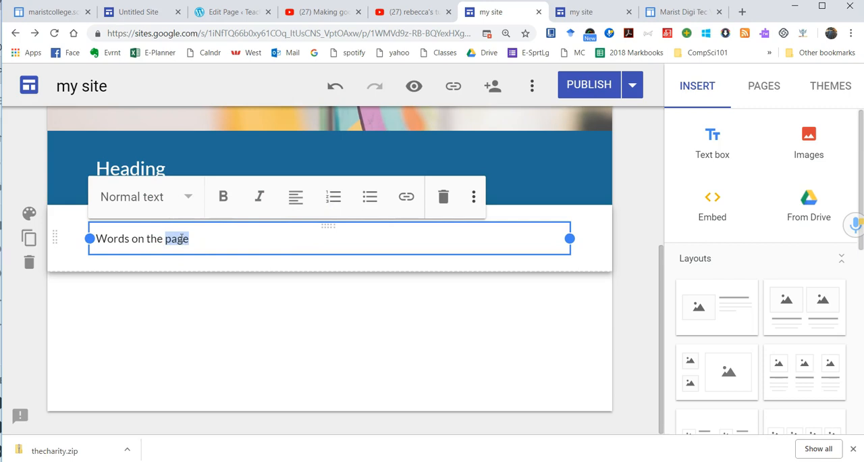
{"action": "left_click", "coordinate": [408, 203]}
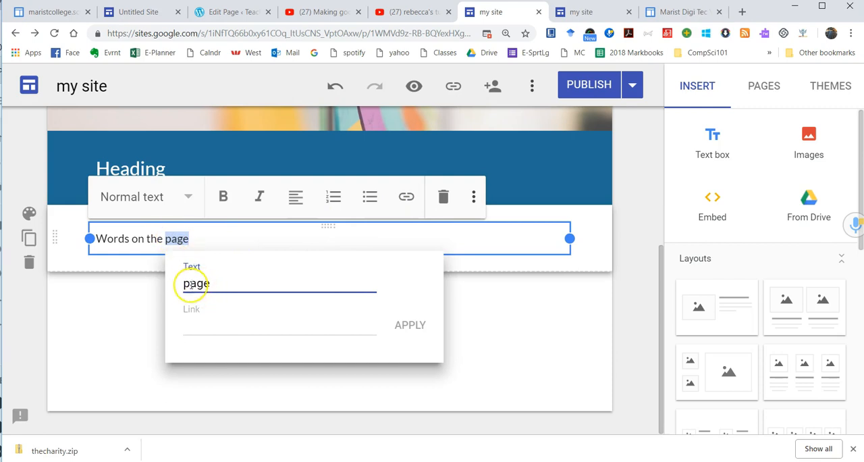
{"action": "left_click", "coordinate": [195, 329]}
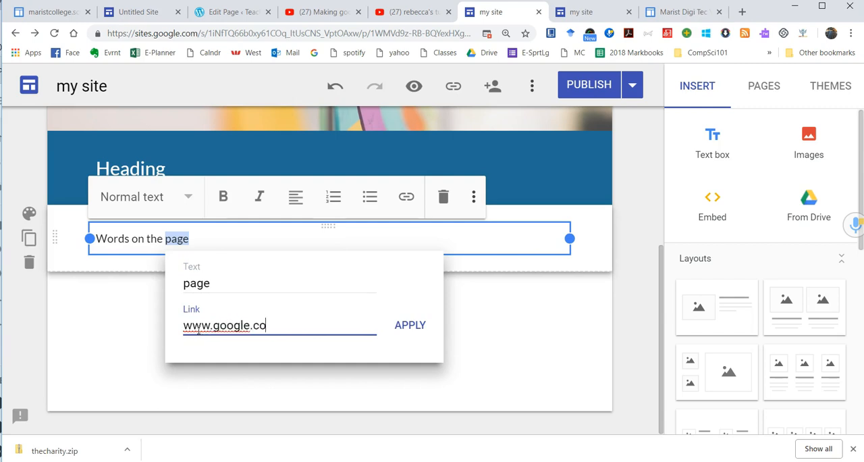
{"action": "left_click", "coordinate": [419, 328]}
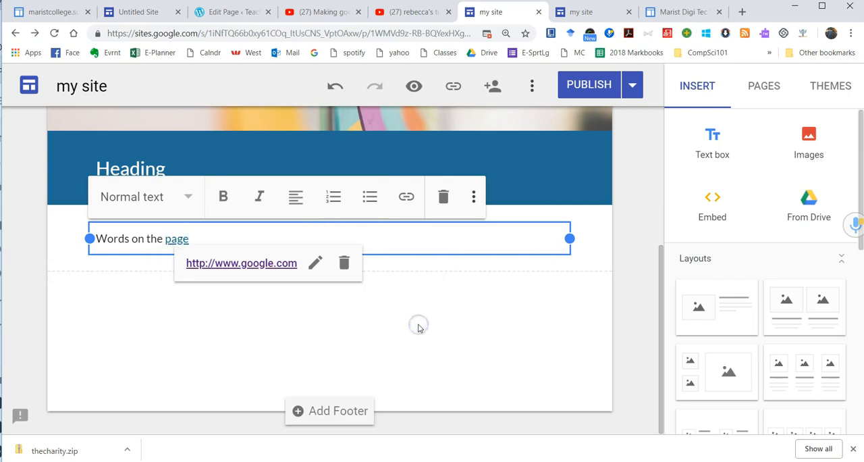
{"action": "left_click", "coordinate": [378, 266]}
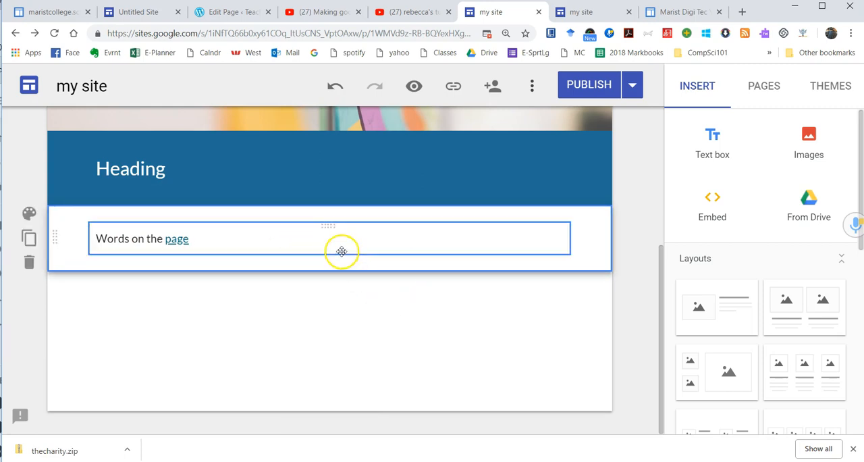
{"action": "left_click", "coordinate": [355, 291]}
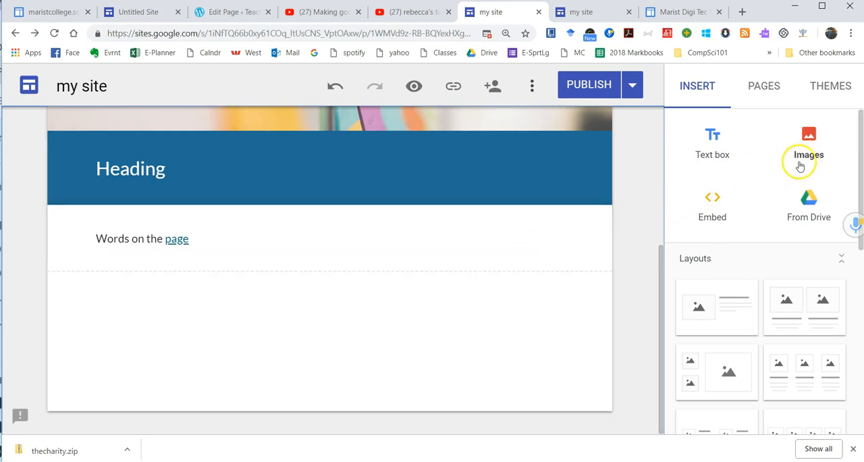
Step: Upload the image Capture3.PNG below the linked text, widen it to the full content width and make it taller
{"action": "left_click", "coordinate": [810, 142]}
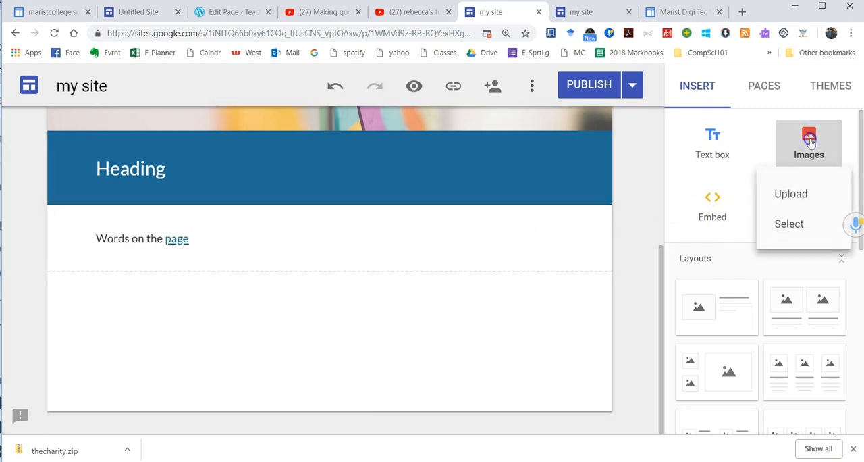
{"action": "left_click", "coordinate": [799, 197]}
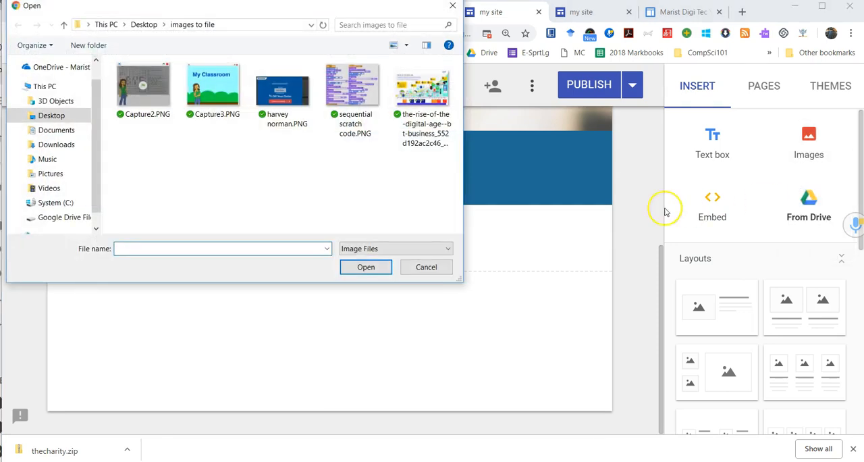
{"action": "double_click", "coordinate": [216, 101]}
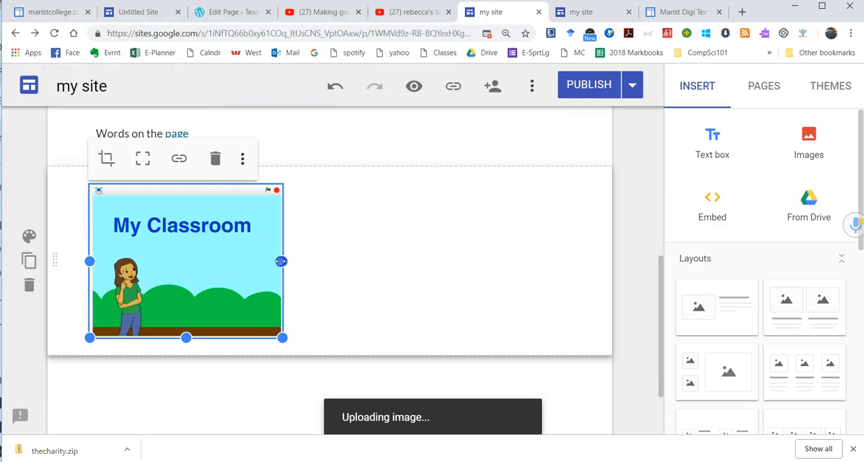
{"action": "left_click_drag", "start_coordinate": [281, 261], "coordinate": [582, 266]}
{"action": "left_click_drag", "start_coordinate": [572, 336], "coordinate": [585, 408]}
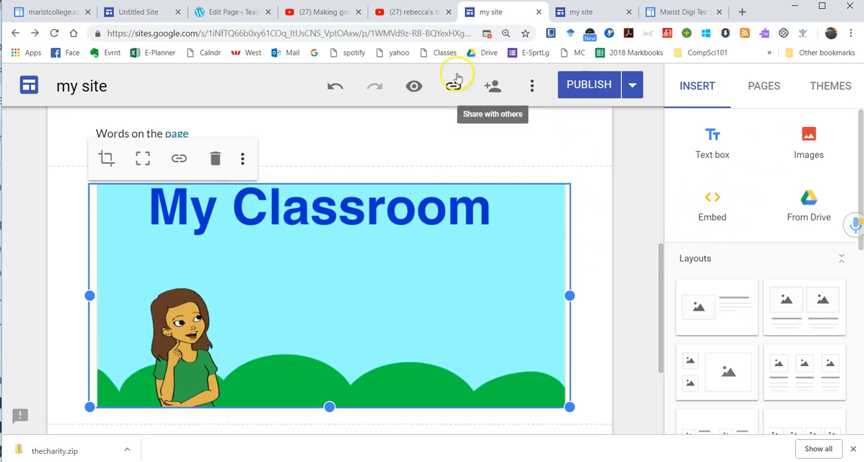
Step: Preview the site, look through the whole page and test the link on the word "page"
{"action": "left_click", "coordinate": [412, 87]}
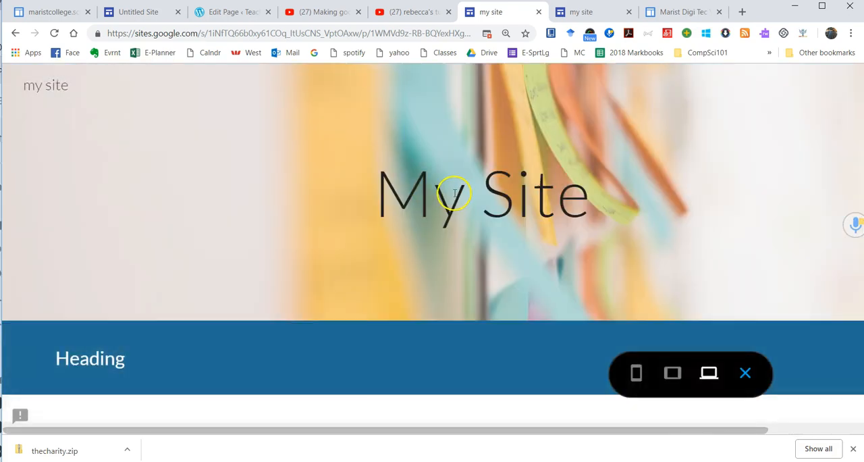
{"action": "scroll", "coordinate": [454, 194], "scroll_direction": "down", "scroll_amount": 1}
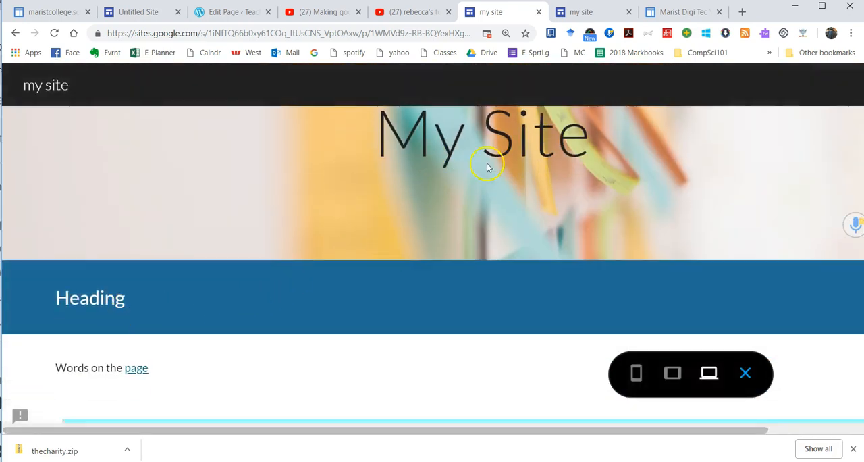
{"action": "scroll", "coordinate": [172, 302], "scroll_direction": "down", "scroll_amount": 3}
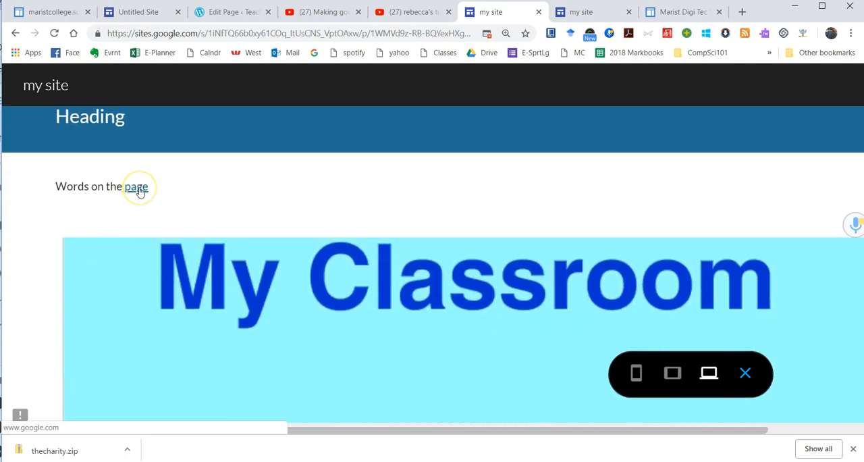
{"action": "left_click", "coordinate": [138, 191]}
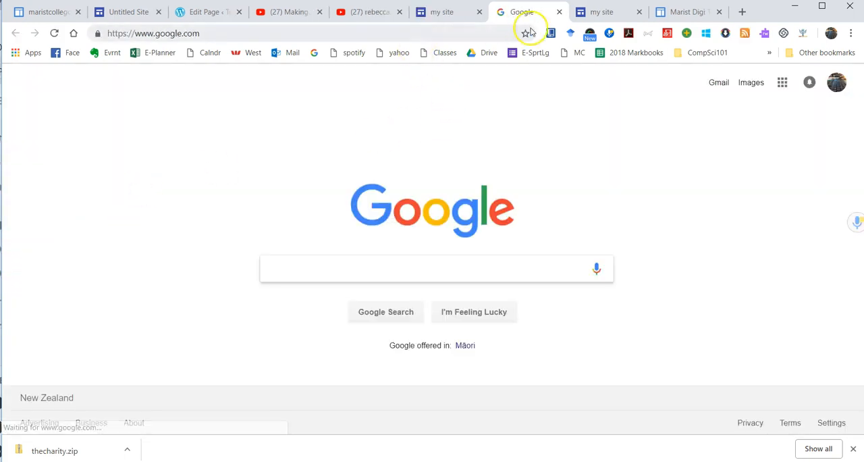
{"action": "left_click", "coordinate": [447, 14]}
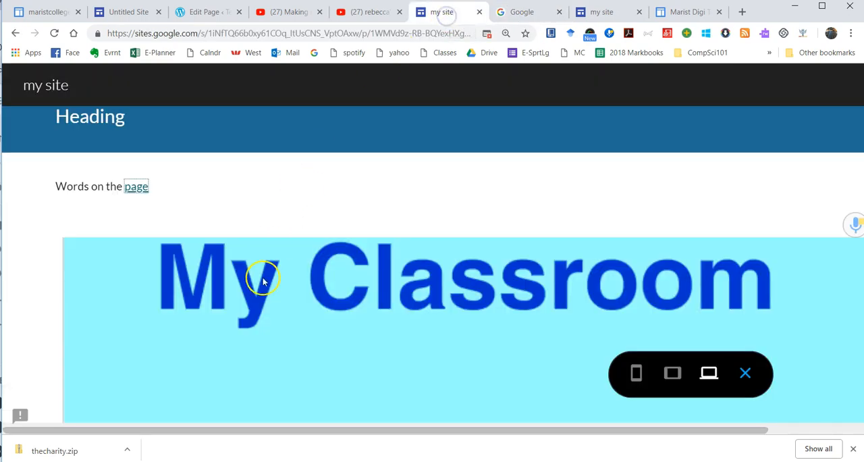
{"action": "scroll", "coordinate": [314, 246], "scroll_direction": "down", "scroll_amount": 5}
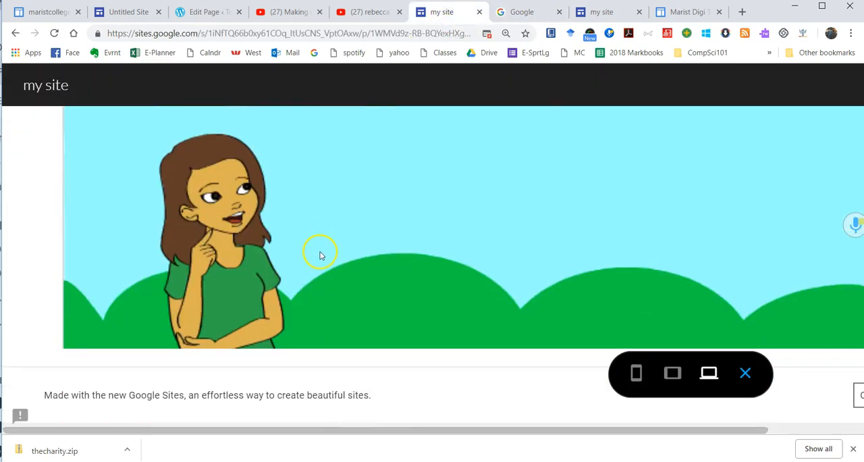
{"action": "scroll", "coordinate": [331, 302], "scroll_direction": "up", "scroll_amount": 5}
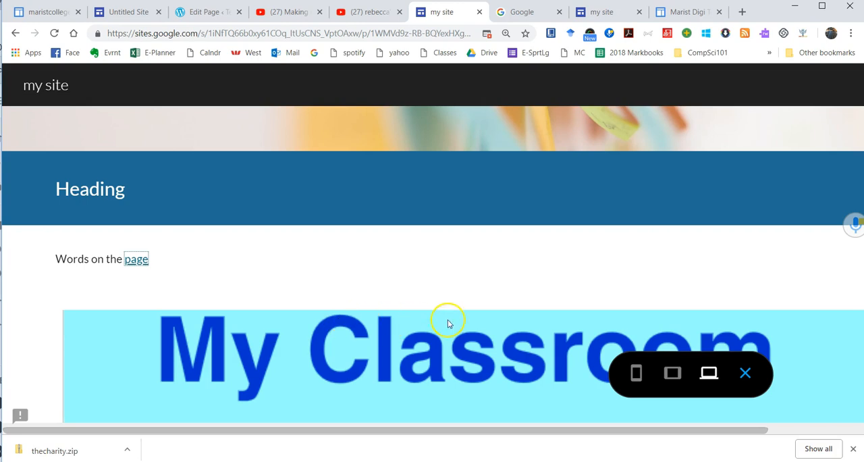
Step: Check the preview in phone, tablet and large screen sizes, and return to editing
{"action": "left_click", "coordinate": [636, 373]}
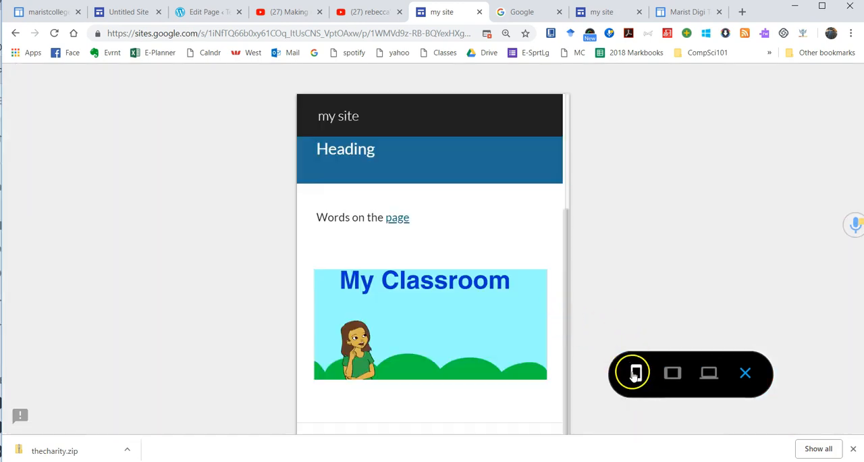
{"action": "scroll", "coordinate": [510, 301], "scroll_direction": "up", "scroll_amount": 3}
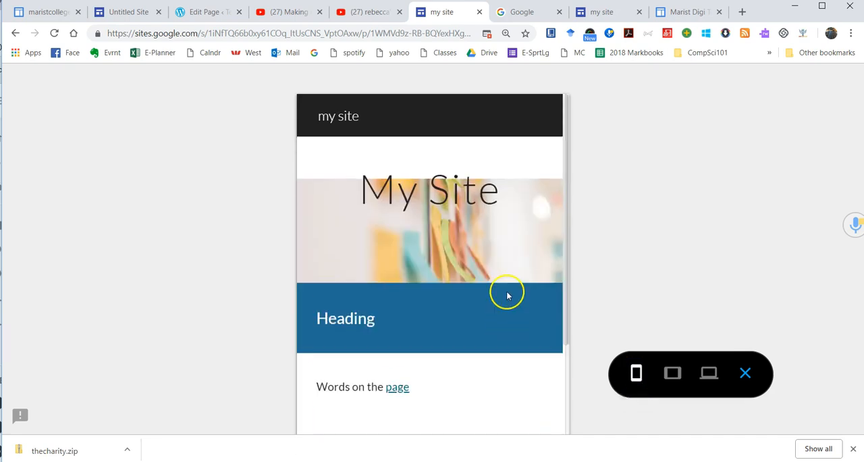
{"action": "scroll", "coordinate": [510, 291], "scroll_direction": "down", "scroll_amount": 2}
{"action": "left_click", "coordinate": [666, 376]}
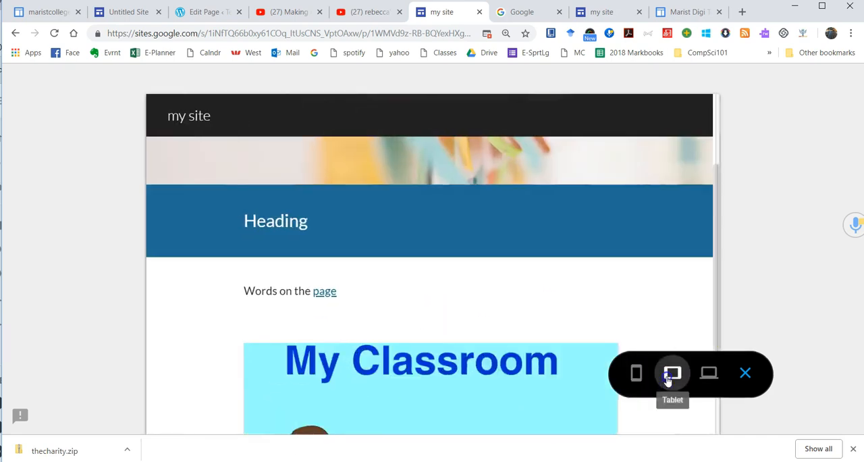
{"action": "left_click", "coordinate": [708, 373]}
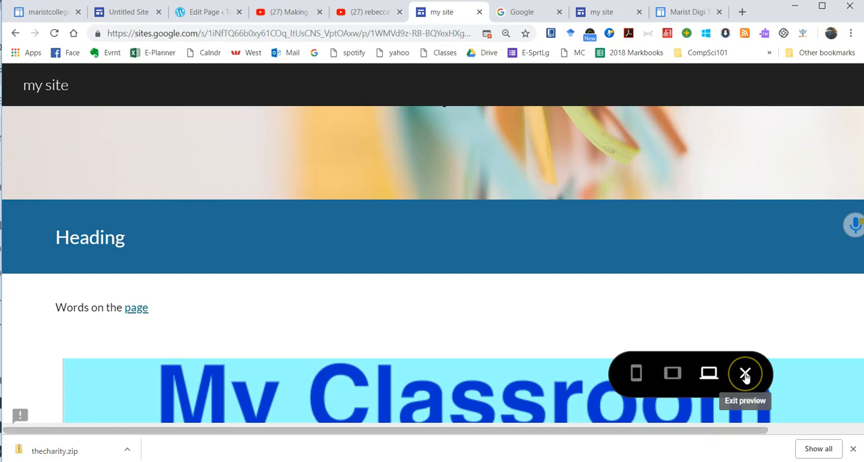
{"action": "left_click", "coordinate": [746, 375]}
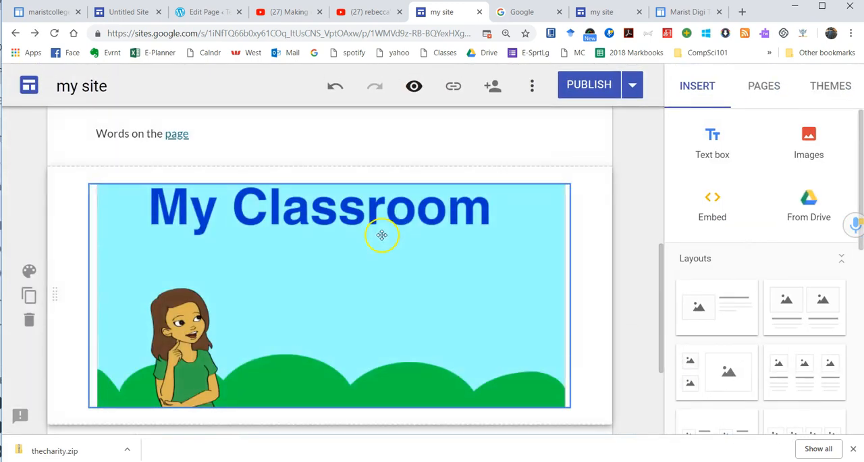
Step: Examine the options for embedding web content by URL or embed code and for inserting files from Google Drive, without inserting anything
{"action": "left_click", "coordinate": [707, 204]}
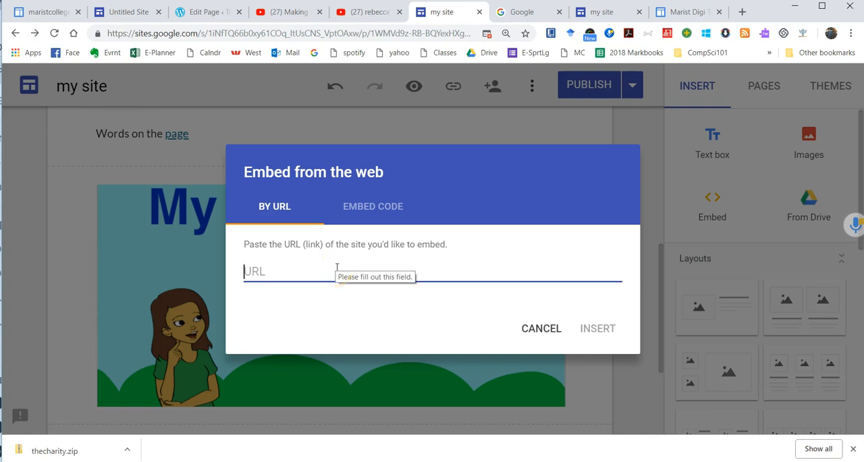
{"action": "left_click", "coordinate": [258, 267]}
{"action": "left_click", "coordinate": [360, 206]}
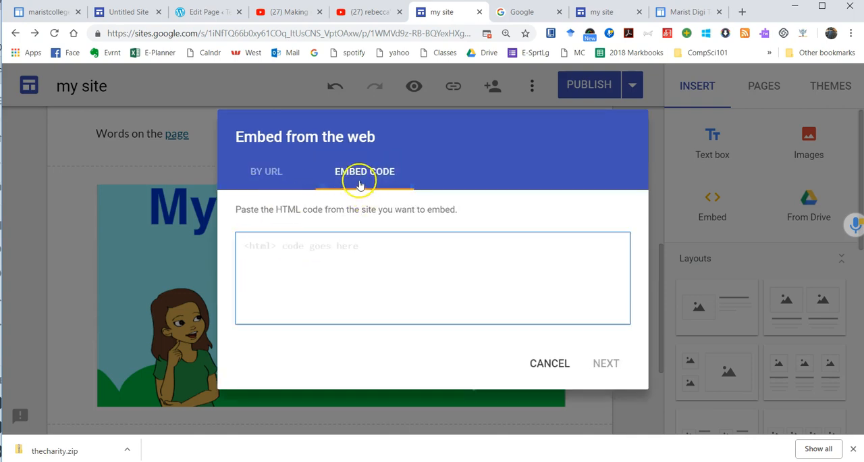
{"action": "left_click", "coordinate": [320, 249]}
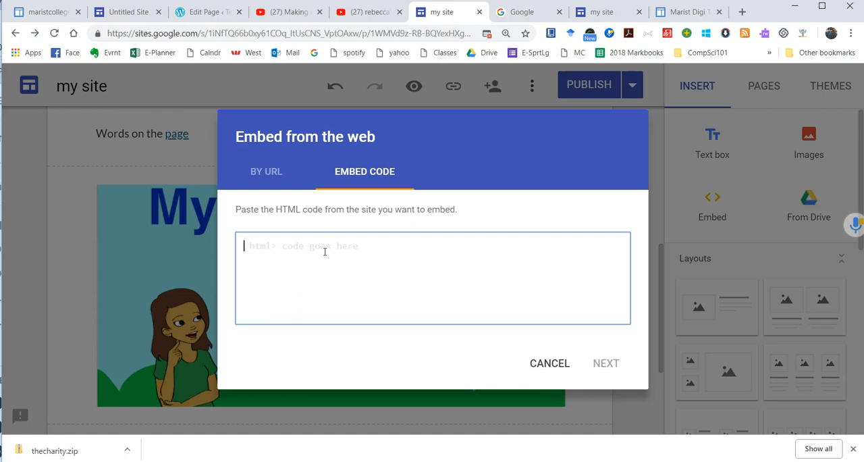
{"action": "left_click", "coordinate": [563, 365]}
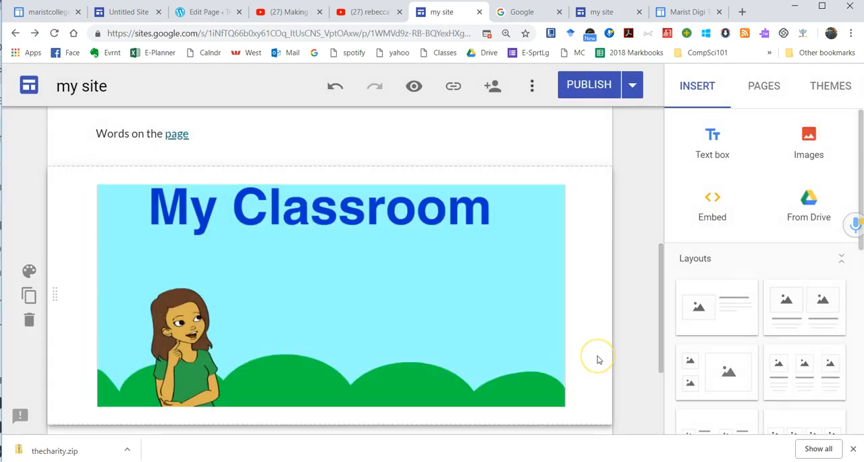
{"action": "scroll", "coordinate": [598, 360], "scroll_direction": "down", "scroll_amount": 2}
{"action": "scroll", "coordinate": [601, 352], "scroll_direction": "up", "scroll_amount": 1}
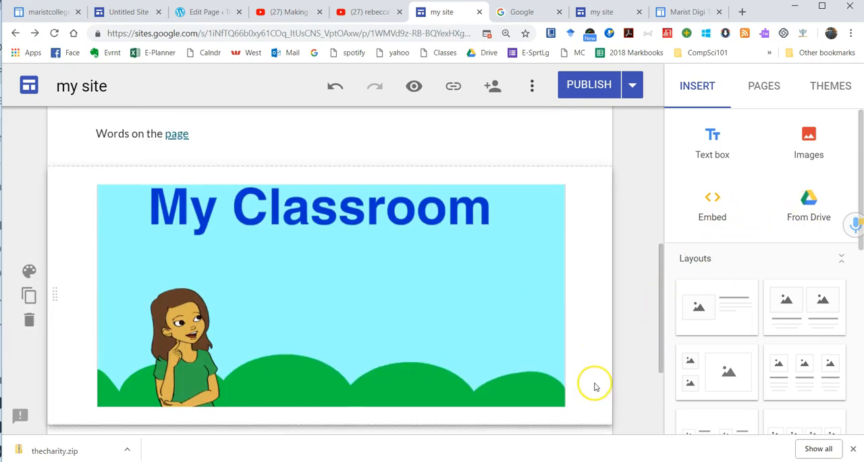
{"action": "scroll", "coordinate": [595, 381], "scroll_direction": "down", "scroll_amount": 2}
{"action": "left_click", "coordinate": [799, 214]}
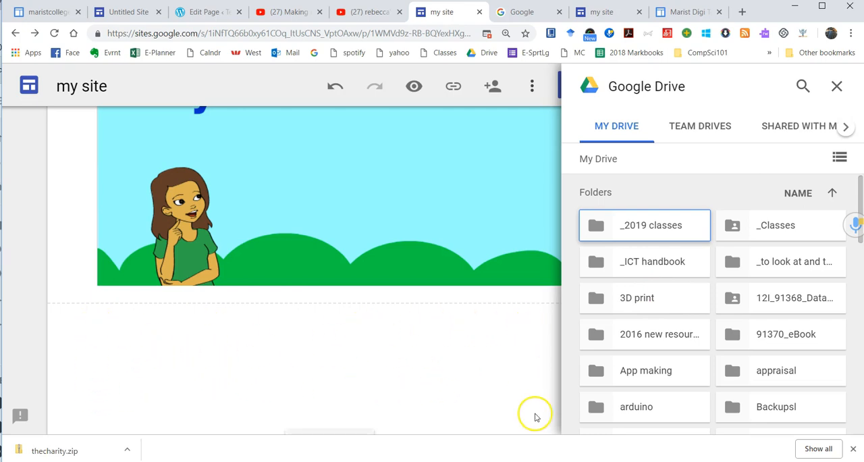
{"action": "scroll", "coordinate": [513, 360], "scroll_direction": "up", "scroll_amount": 2}
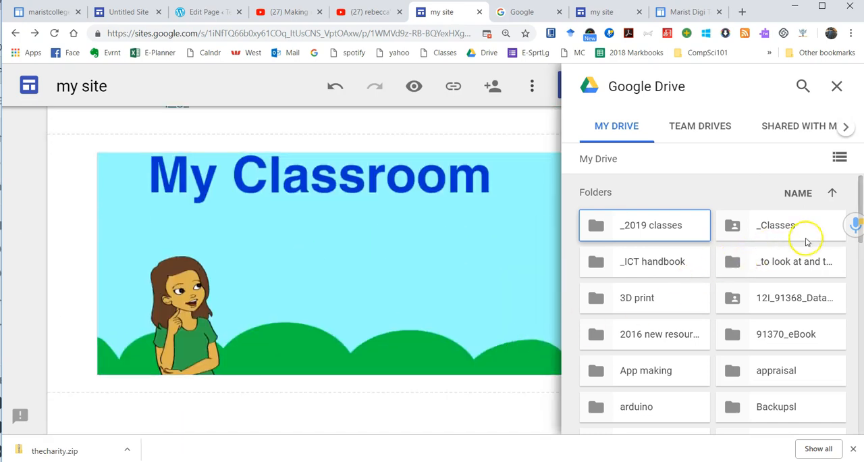
{"action": "left_click", "coordinate": [838, 86]}
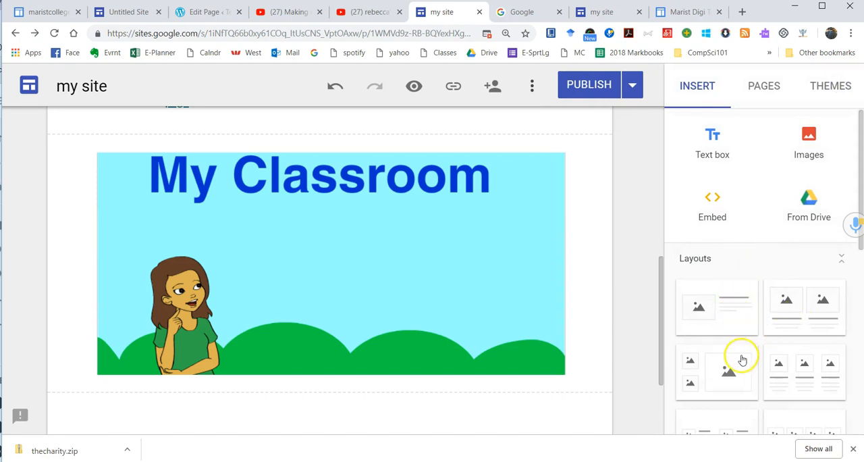
Step: Insert a divider below the My Classroom image
{"action": "scroll", "coordinate": [743, 351], "scroll_direction": "down", "scroll_amount": 2}
{"action": "scroll", "coordinate": [786, 330], "scroll_direction": "down", "scroll_amount": 3}
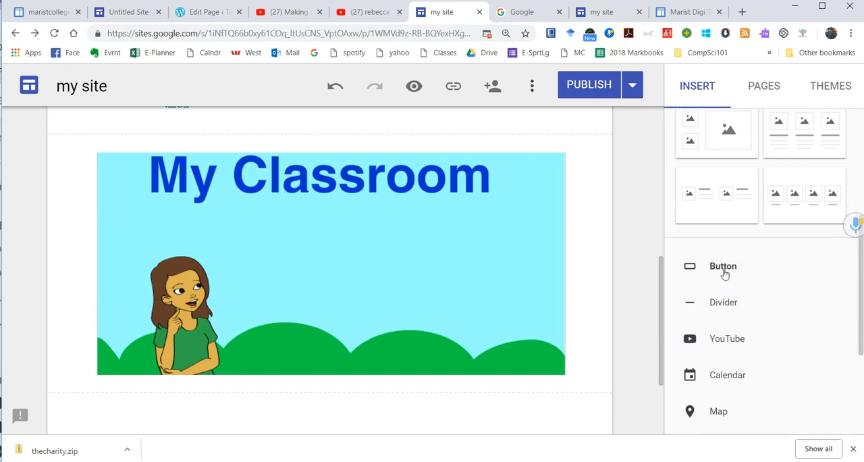
{"action": "left_click", "coordinate": [725, 308]}
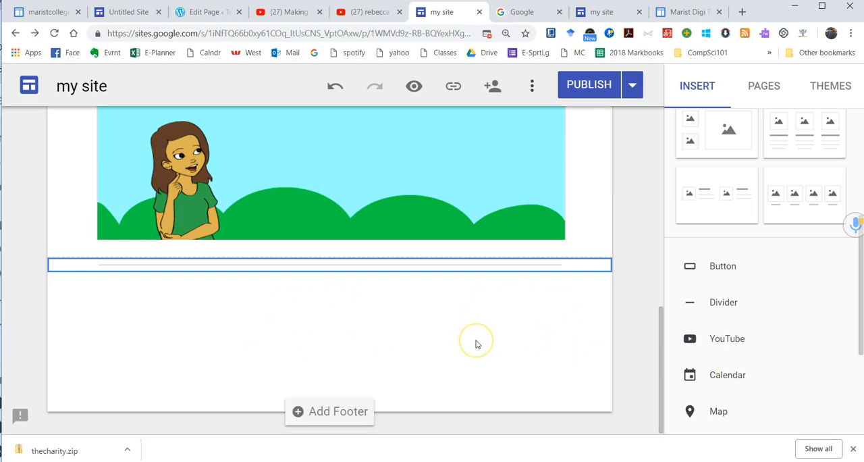
{"action": "scroll", "coordinate": [763, 409], "scroll_direction": "down", "scroll_amount": 2}
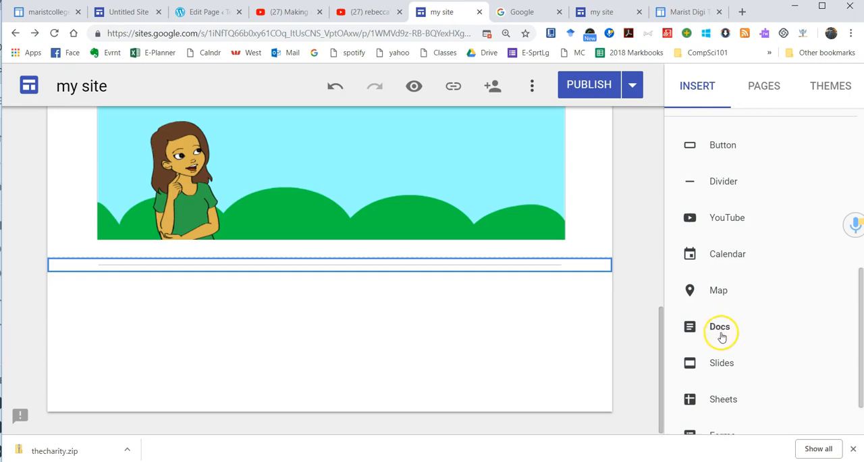
{"action": "scroll", "coordinate": [721, 335], "scroll_direction": "up", "scroll_amount": 4}
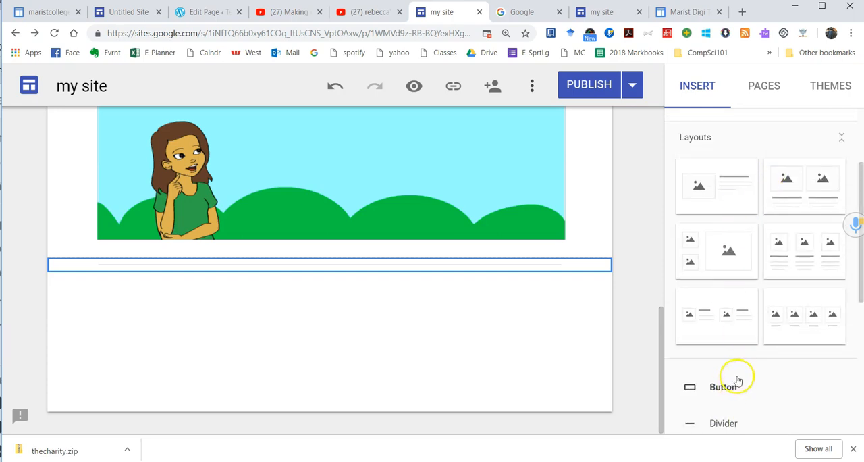
{"action": "scroll", "coordinate": [736, 358], "scroll_direction": "down", "scroll_amount": 5}
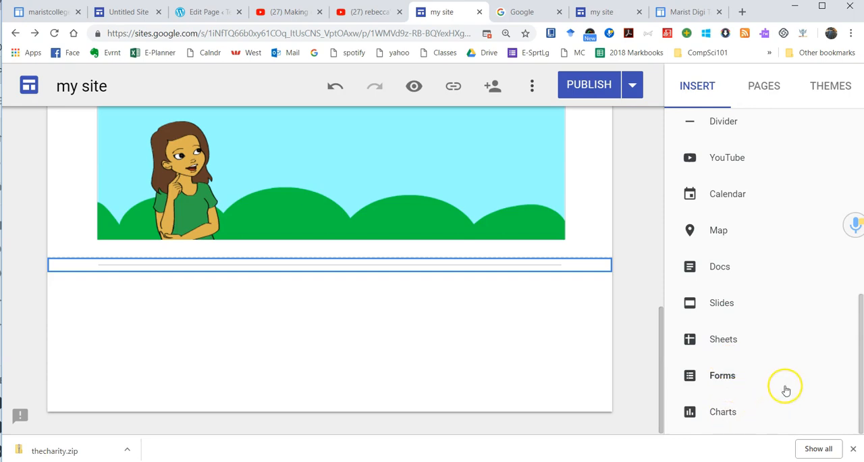
{"action": "scroll", "coordinate": [790, 378], "scroll_direction": "up", "scroll_amount": 8}
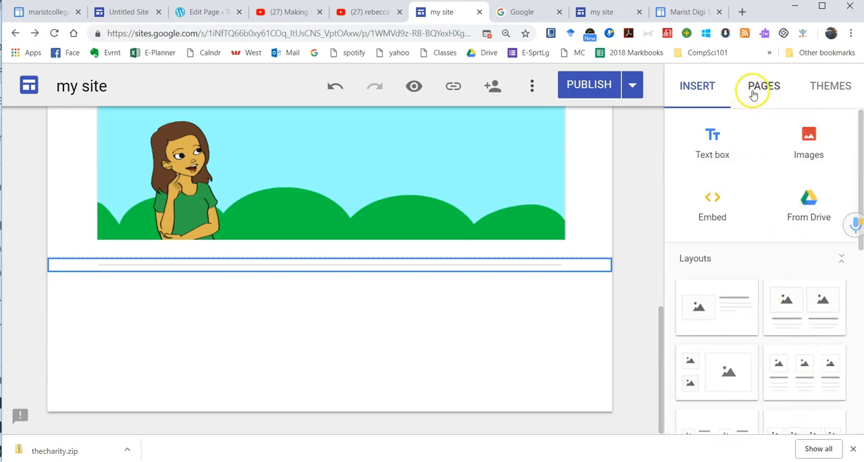
{"action": "scroll", "coordinate": [637, 260], "scroll_direction": "up", "scroll_amount": 5}
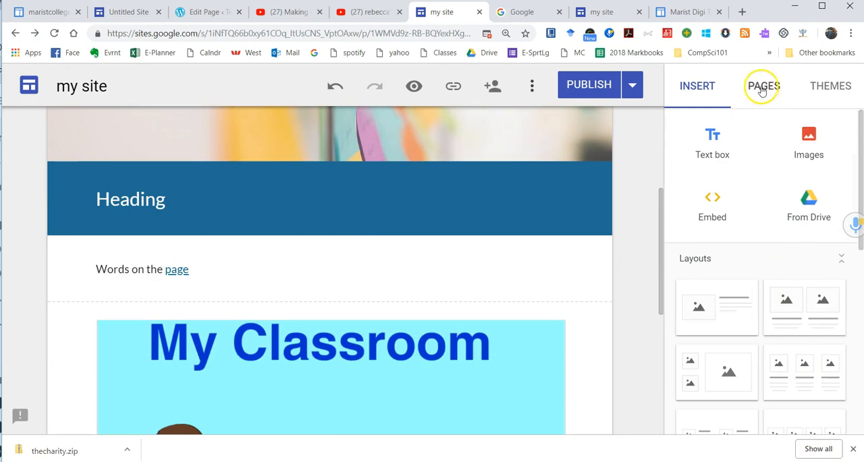
Step: Add a new page named "Second page" to the site, leaving its custom path empty
{"action": "left_click", "coordinate": [763, 91]}
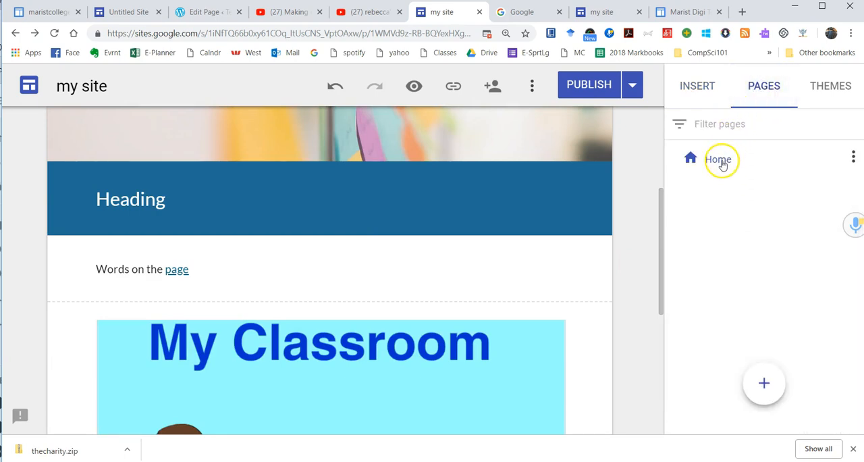
{"action": "mouse_move", "coordinate": [764, 380]}
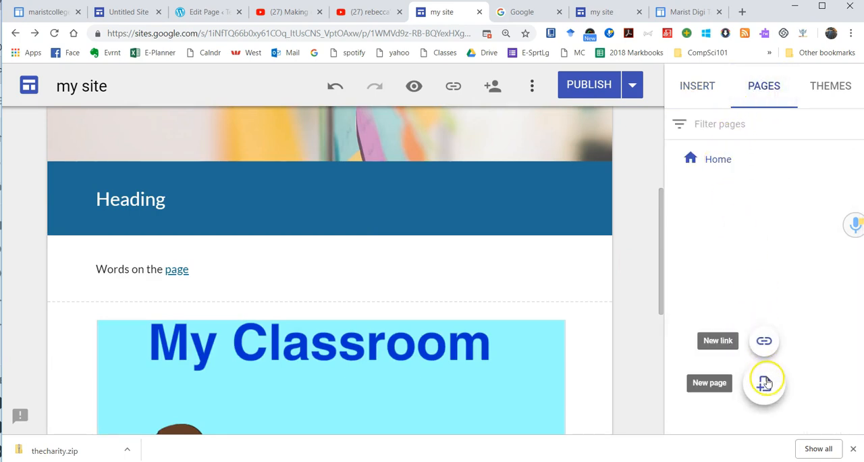
{"action": "left_click", "coordinate": [764, 383]}
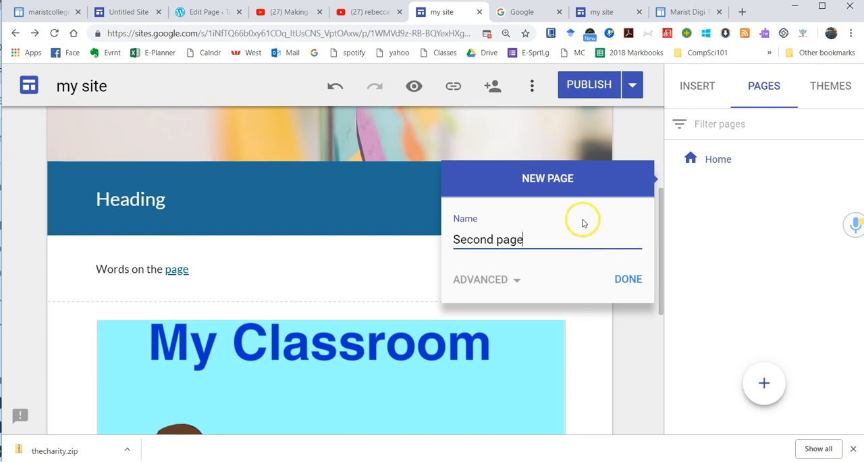
{"action": "left_click", "coordinate": [516, 277]}
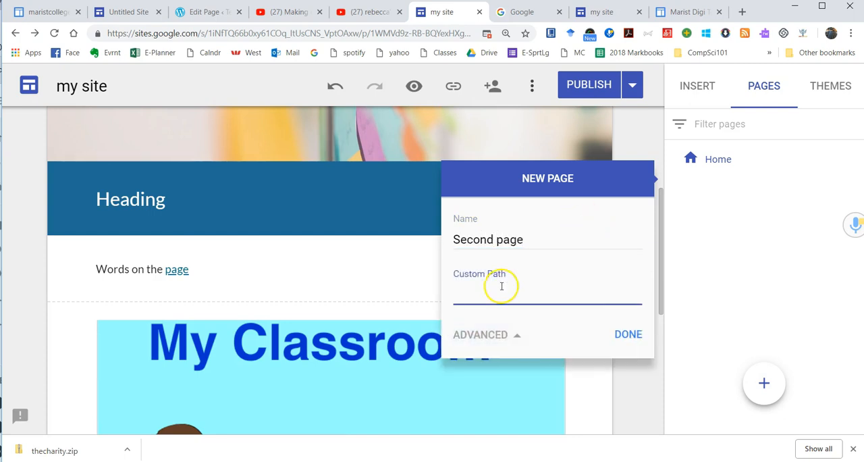
{"action": "left_click", "coordinate": [502, 335]}
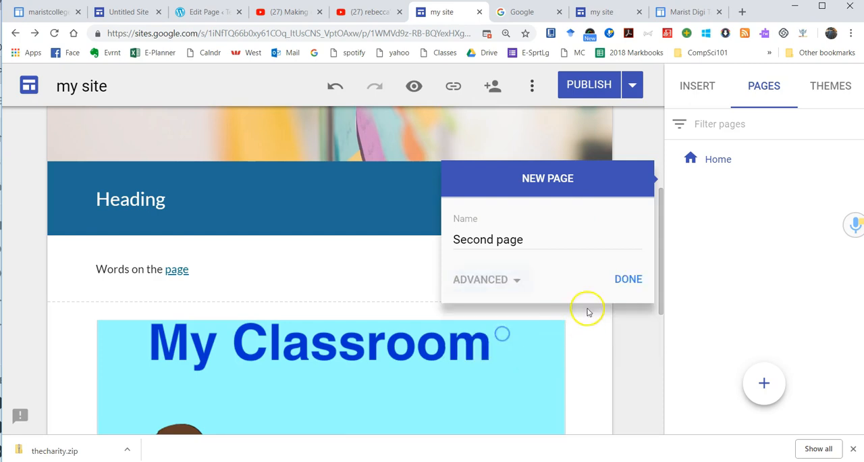
{"action": "left_click", "coordinate": [613, 278]}
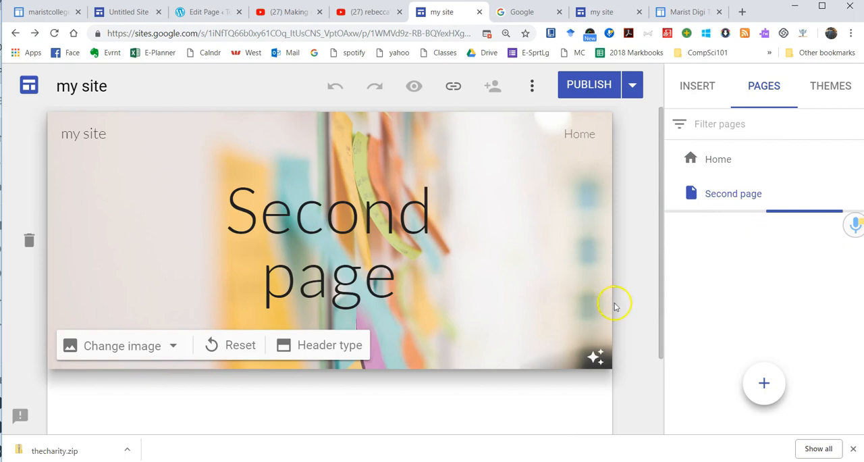
{"action": "scroll", "coordinate": [579, 396], "scroll_direction": "down", "scroll_amount": 2}
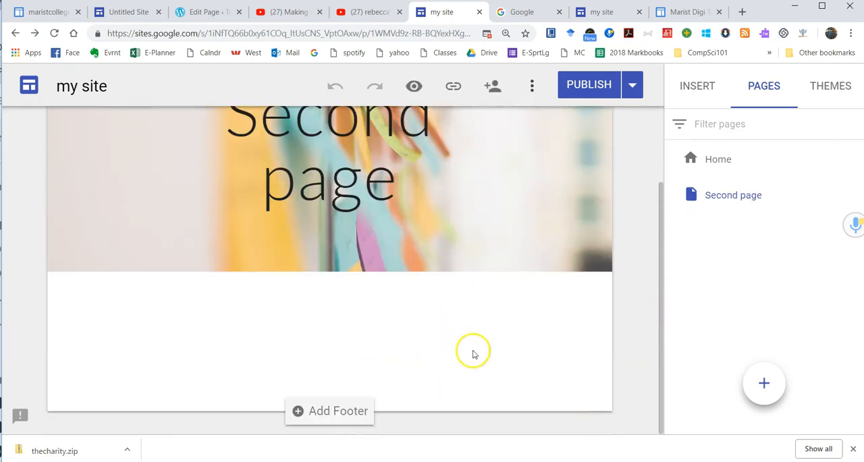
{"action": "scroll", "coordinate": [474, 352], "scroll_direction": "up", "scroll_amount": 2}
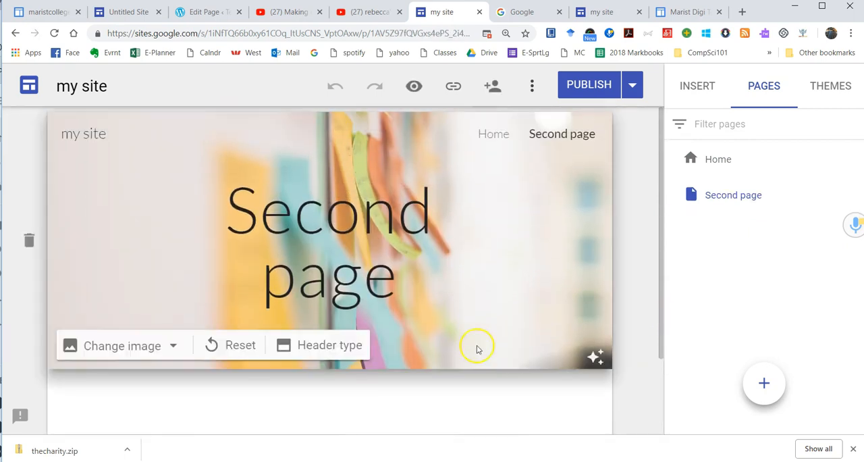
Step: Preview the site, open the Home page from the site navigation, and review its content down to the footer
{"action": "left_click", "coordinate": [413, 86]}
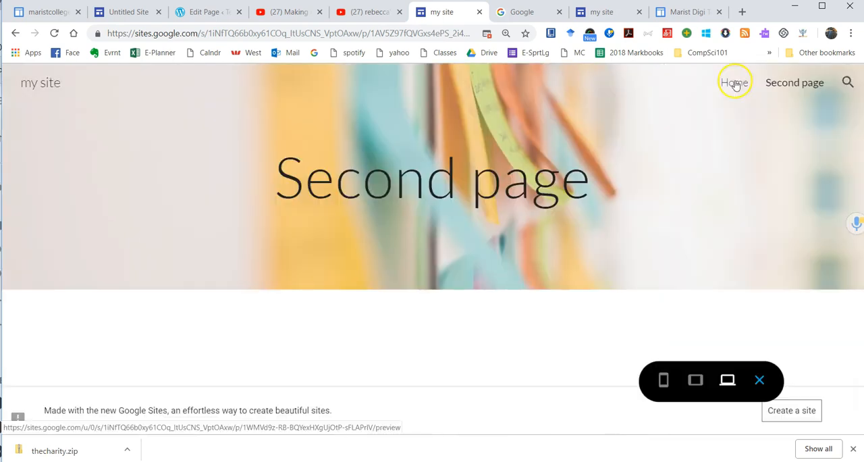
{"action": "left_click", "coordinate": [735, 84]}
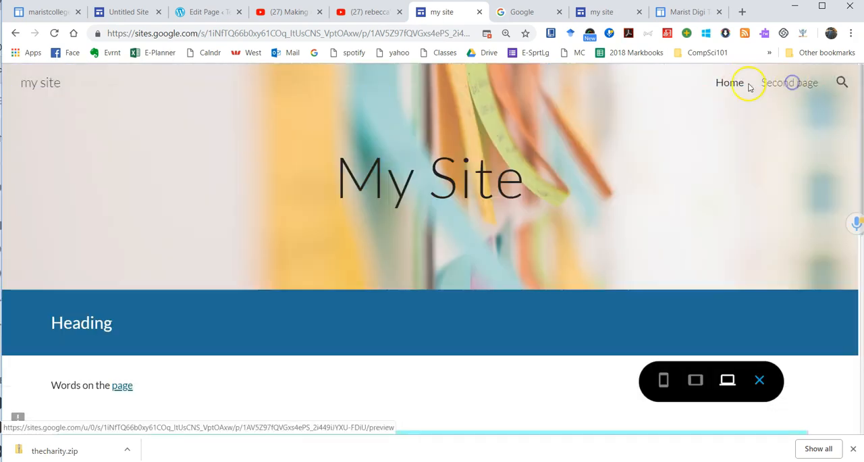
{"action": "left_click", "coordinate": [739, 85]}
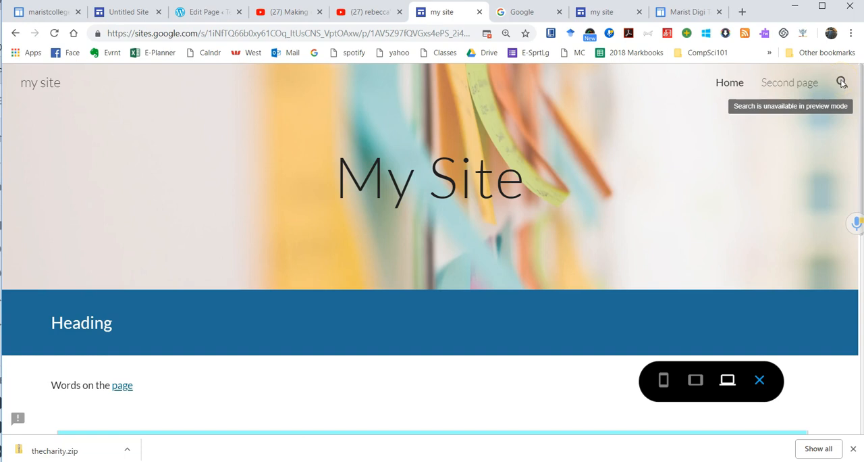
{"action": "scroll", "coordinate": [496, 242], "scroll_direction": "down", "scroll_amount": 10}
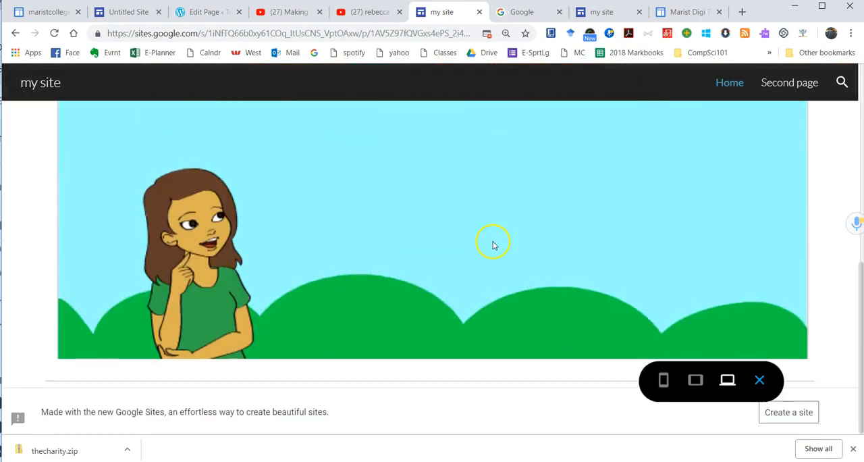
{"action": "scroll", "coordinate": [457, 309], "scroll_direction": "up", "scroll_amount": 10}
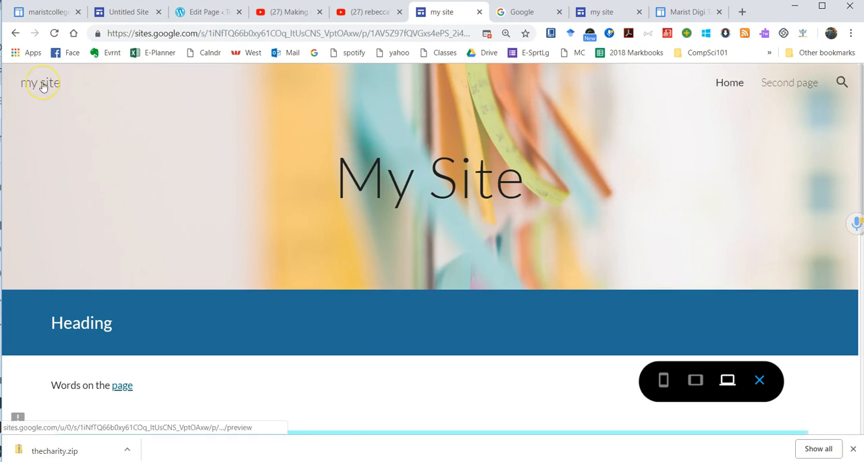
Step: Test the preview's navigation by opening Second page, returning home through the site name, and looking over the Home page
{"action": "left_click", "coordinate": [804, 86]}
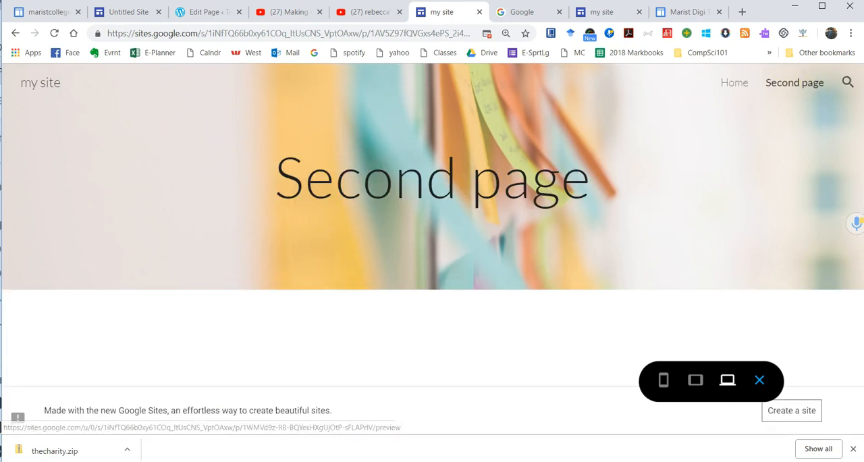
{"action": "left_click", "coordinate": [28, 88]}
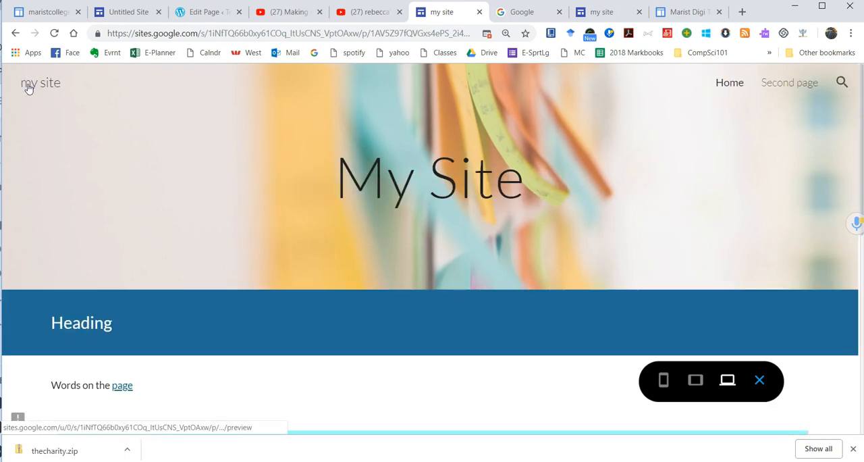
{"action": "scroll", "coordinate": [300, 244], "scroll_direction": "down", "scroll_amount": 5}
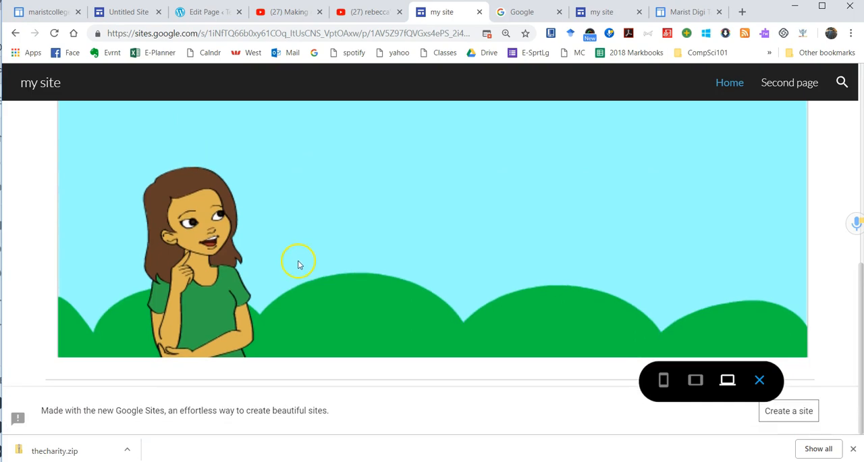
{"action": "scroll", "coordinate": [297, 260], "scroll_direction": "up", "scroll_amount": 5}
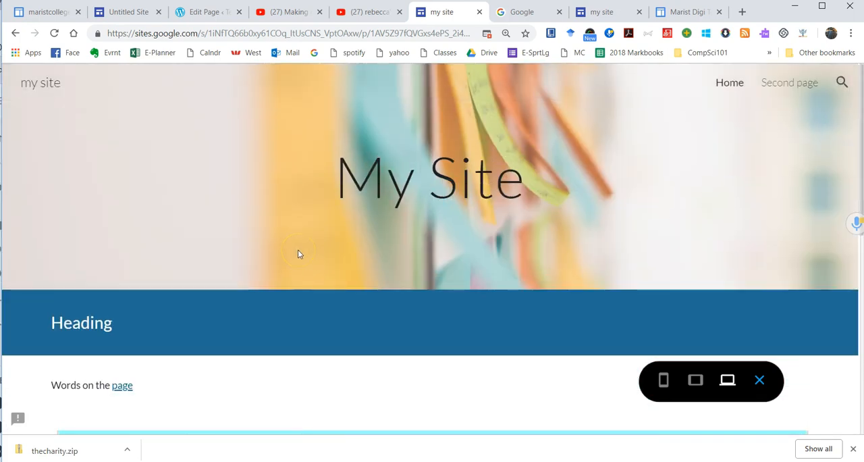